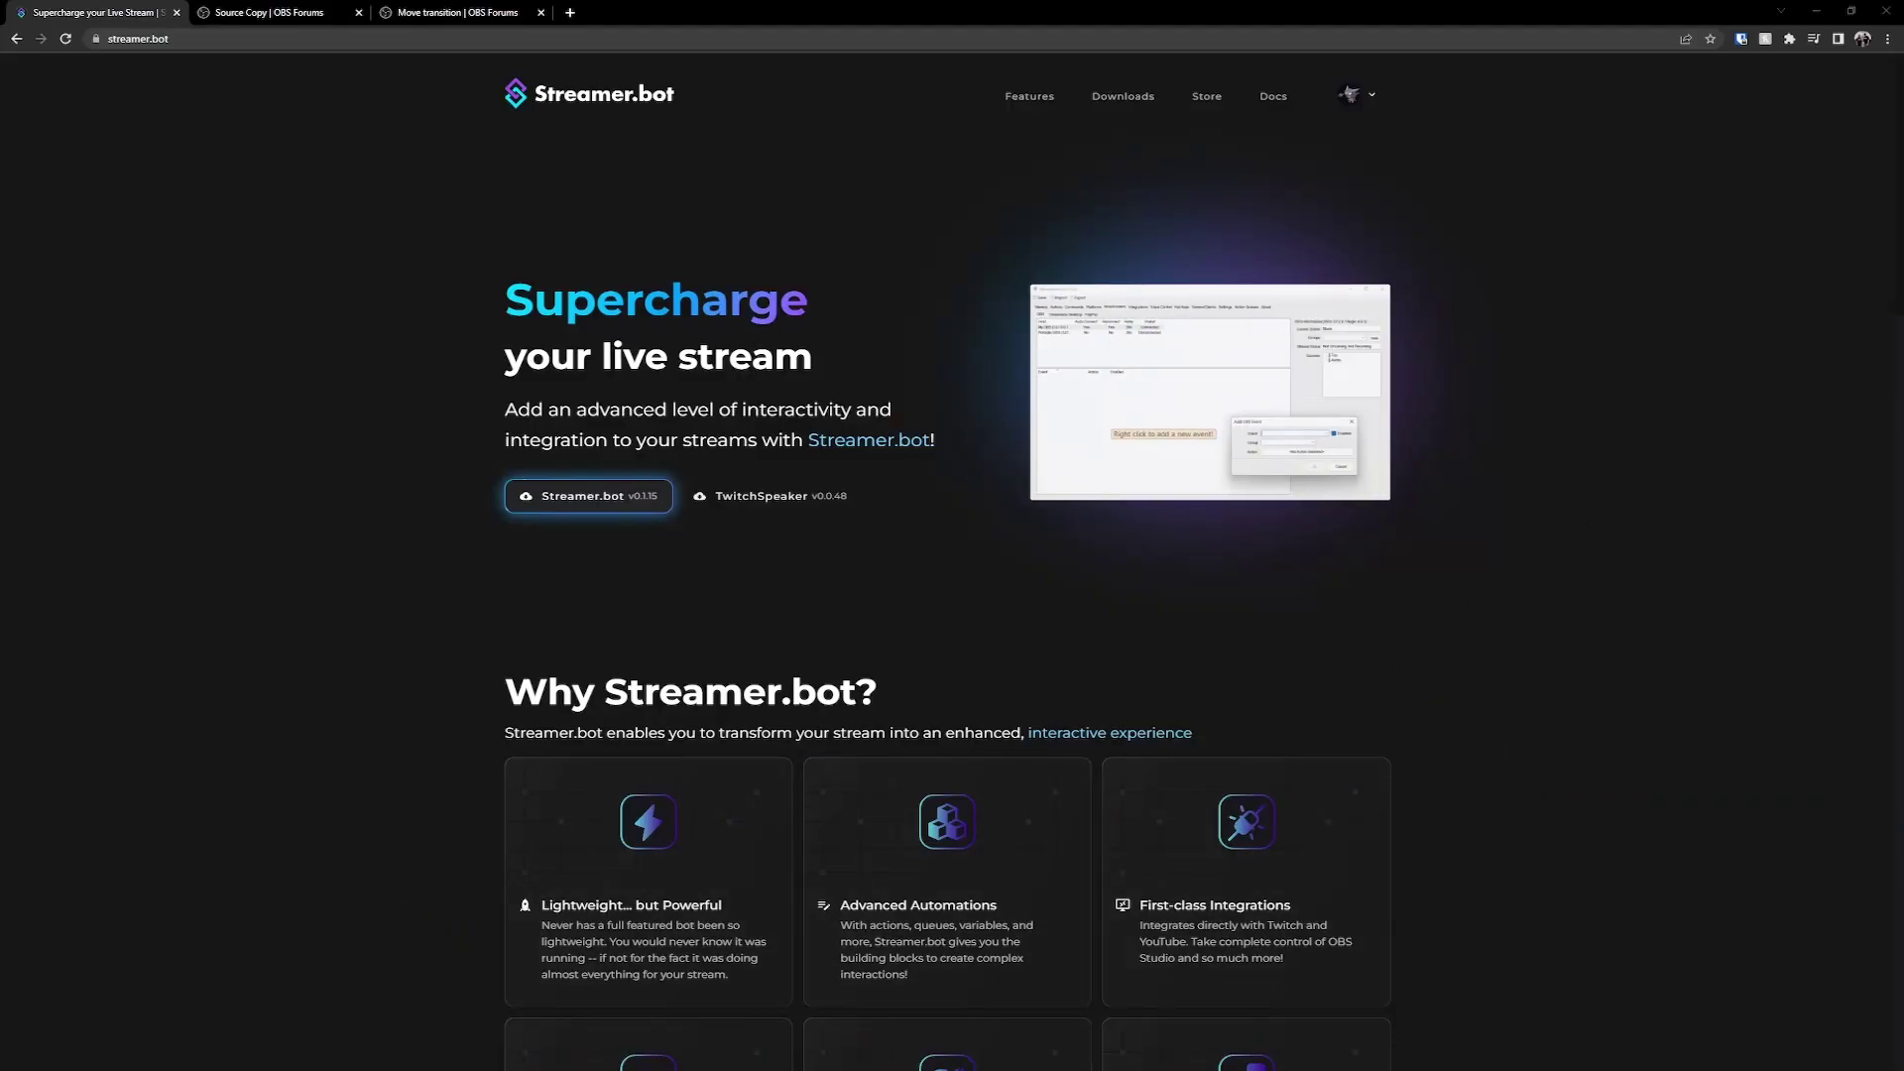
# Step: Scroll the streamer.bot homepage past 'Why Streamer.bot?' down to the Integrations and Plugins sections
pyautogui.scroll(-5, 456, 362)
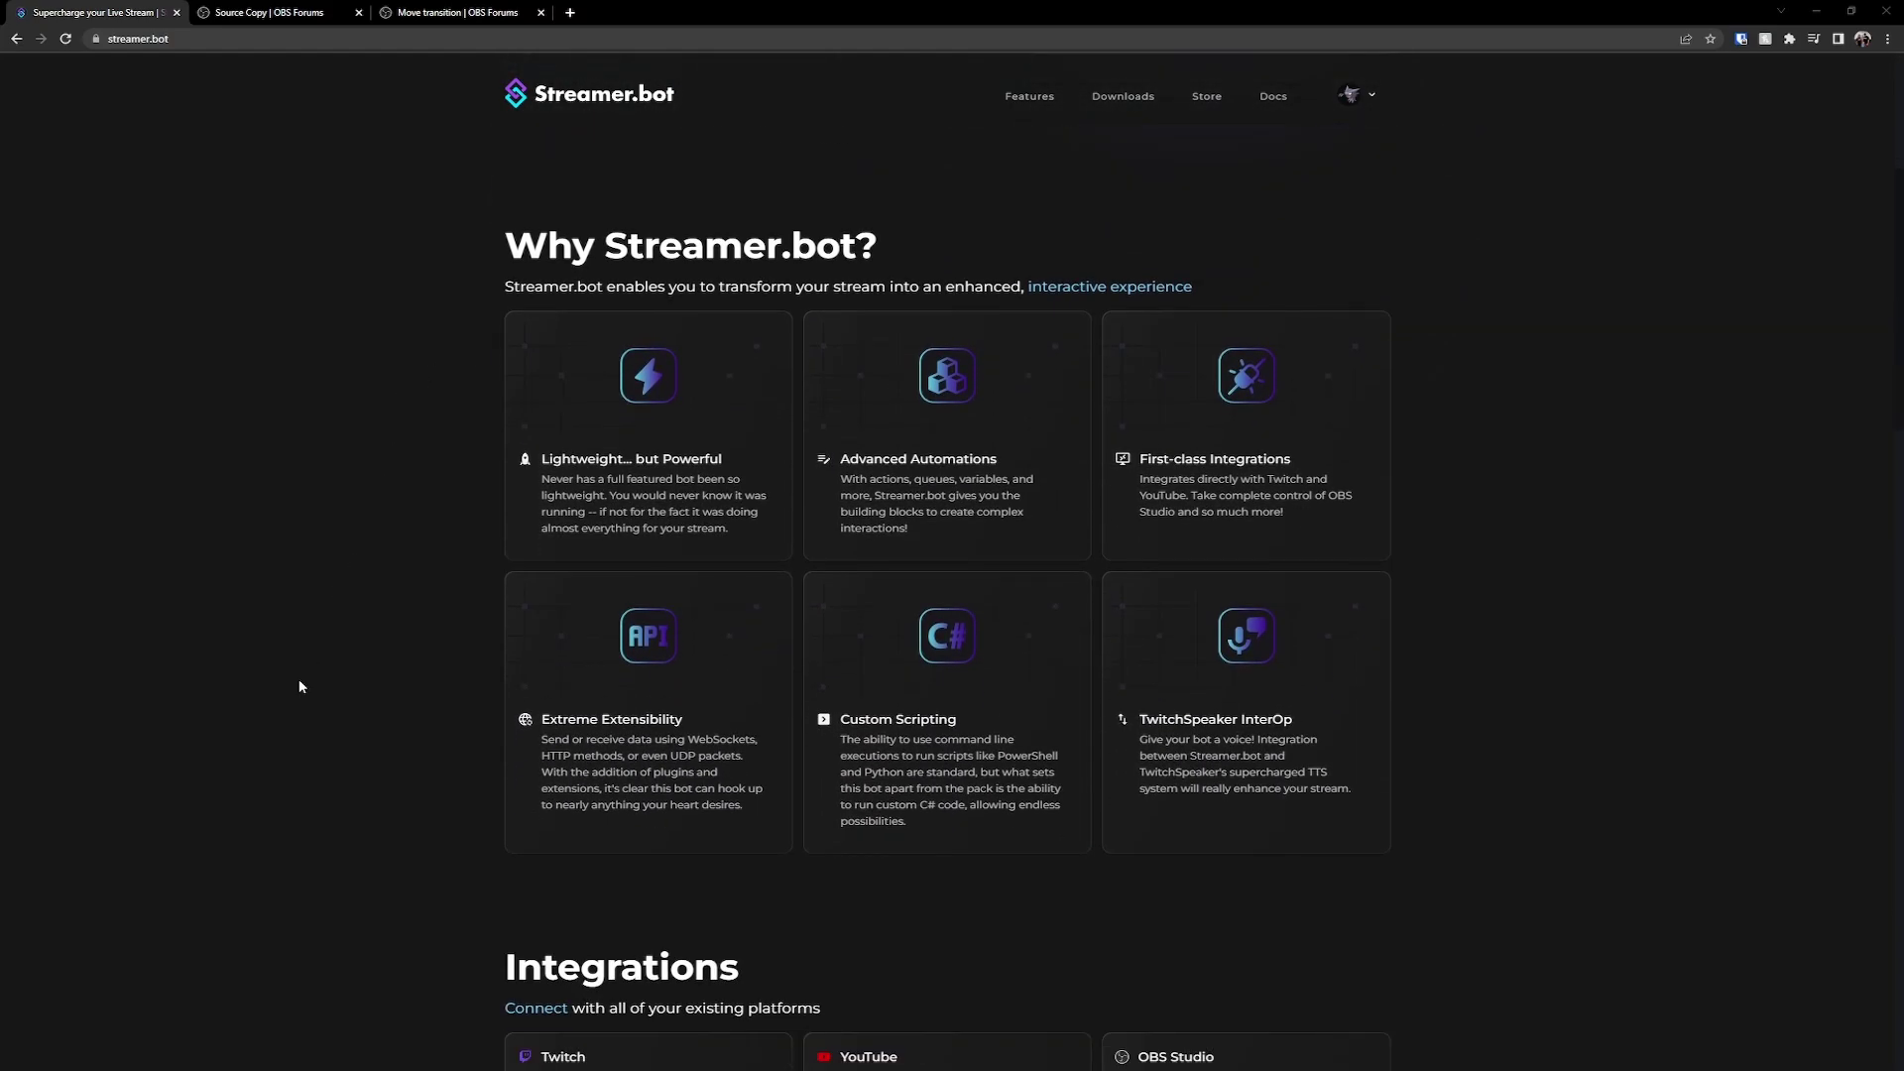
pyautogui.scroll(-5, 300, 686)
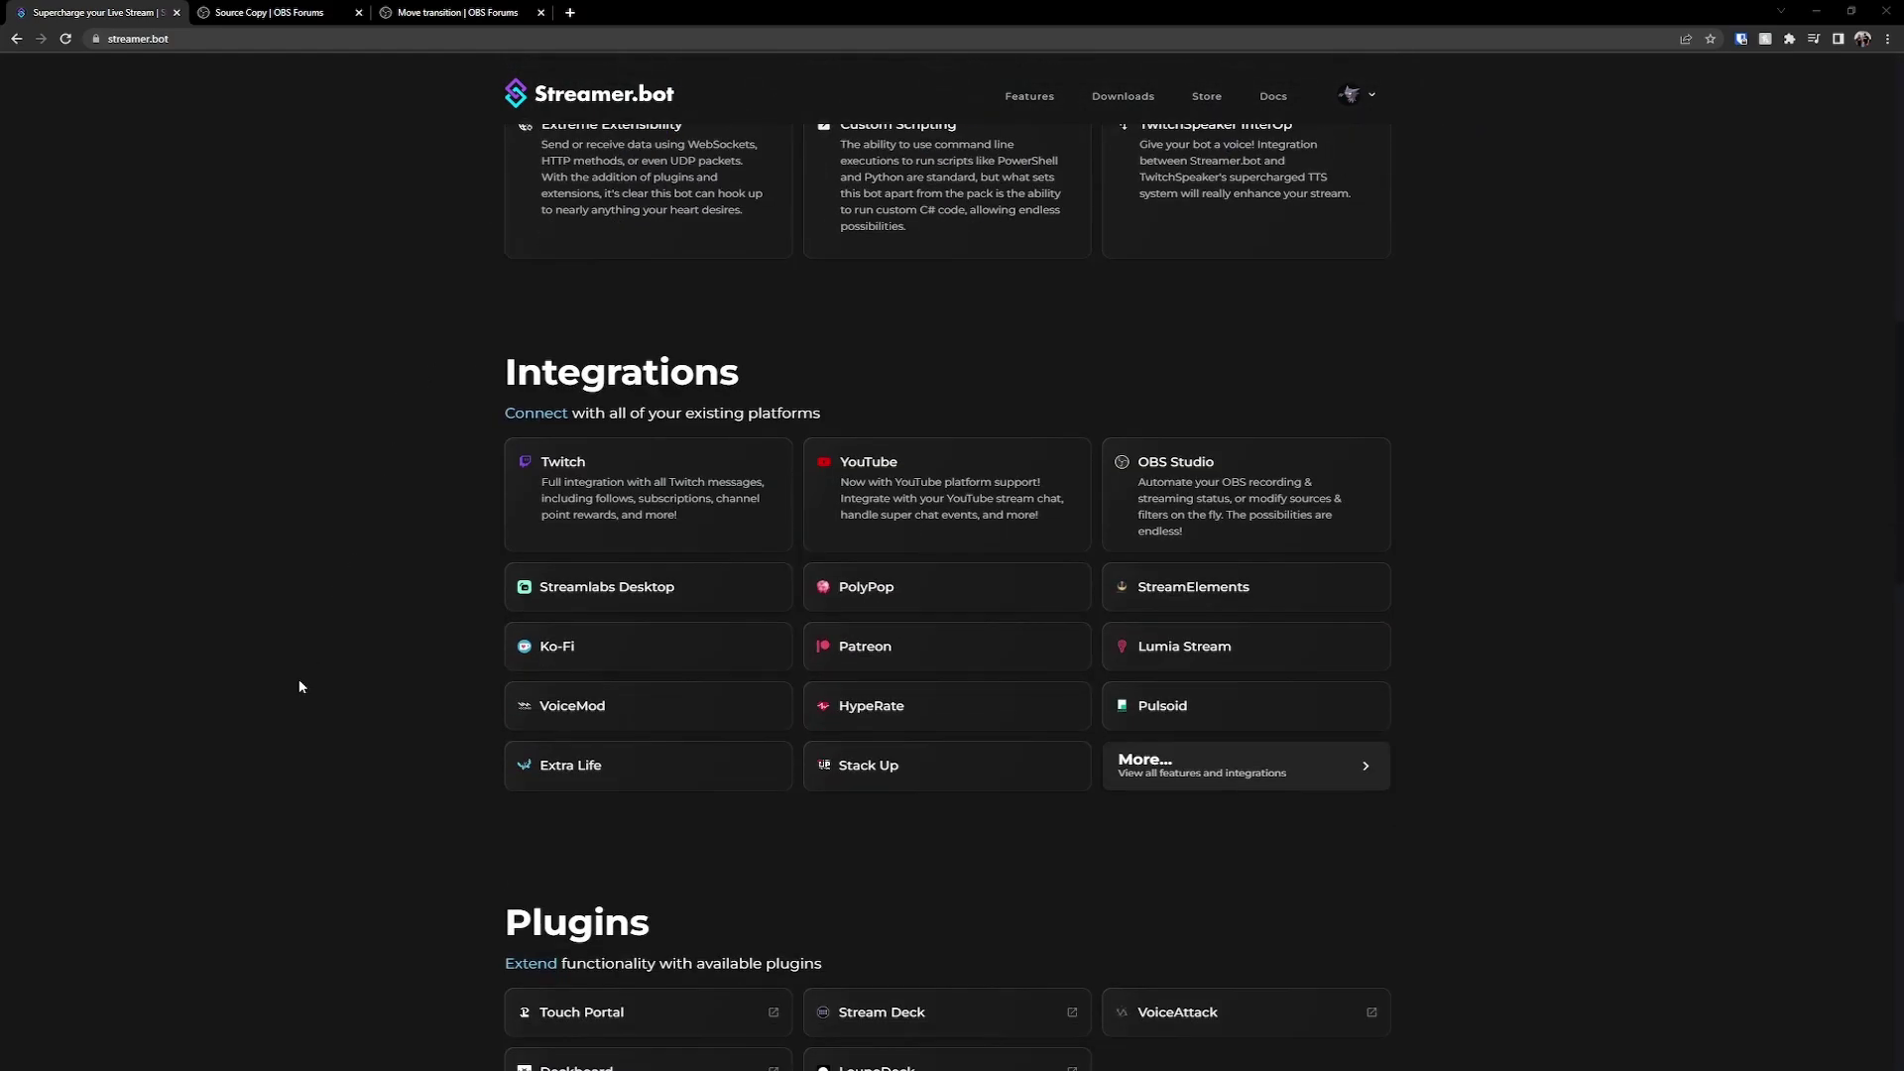
pyautogui.scroll(-3, 301, 686)
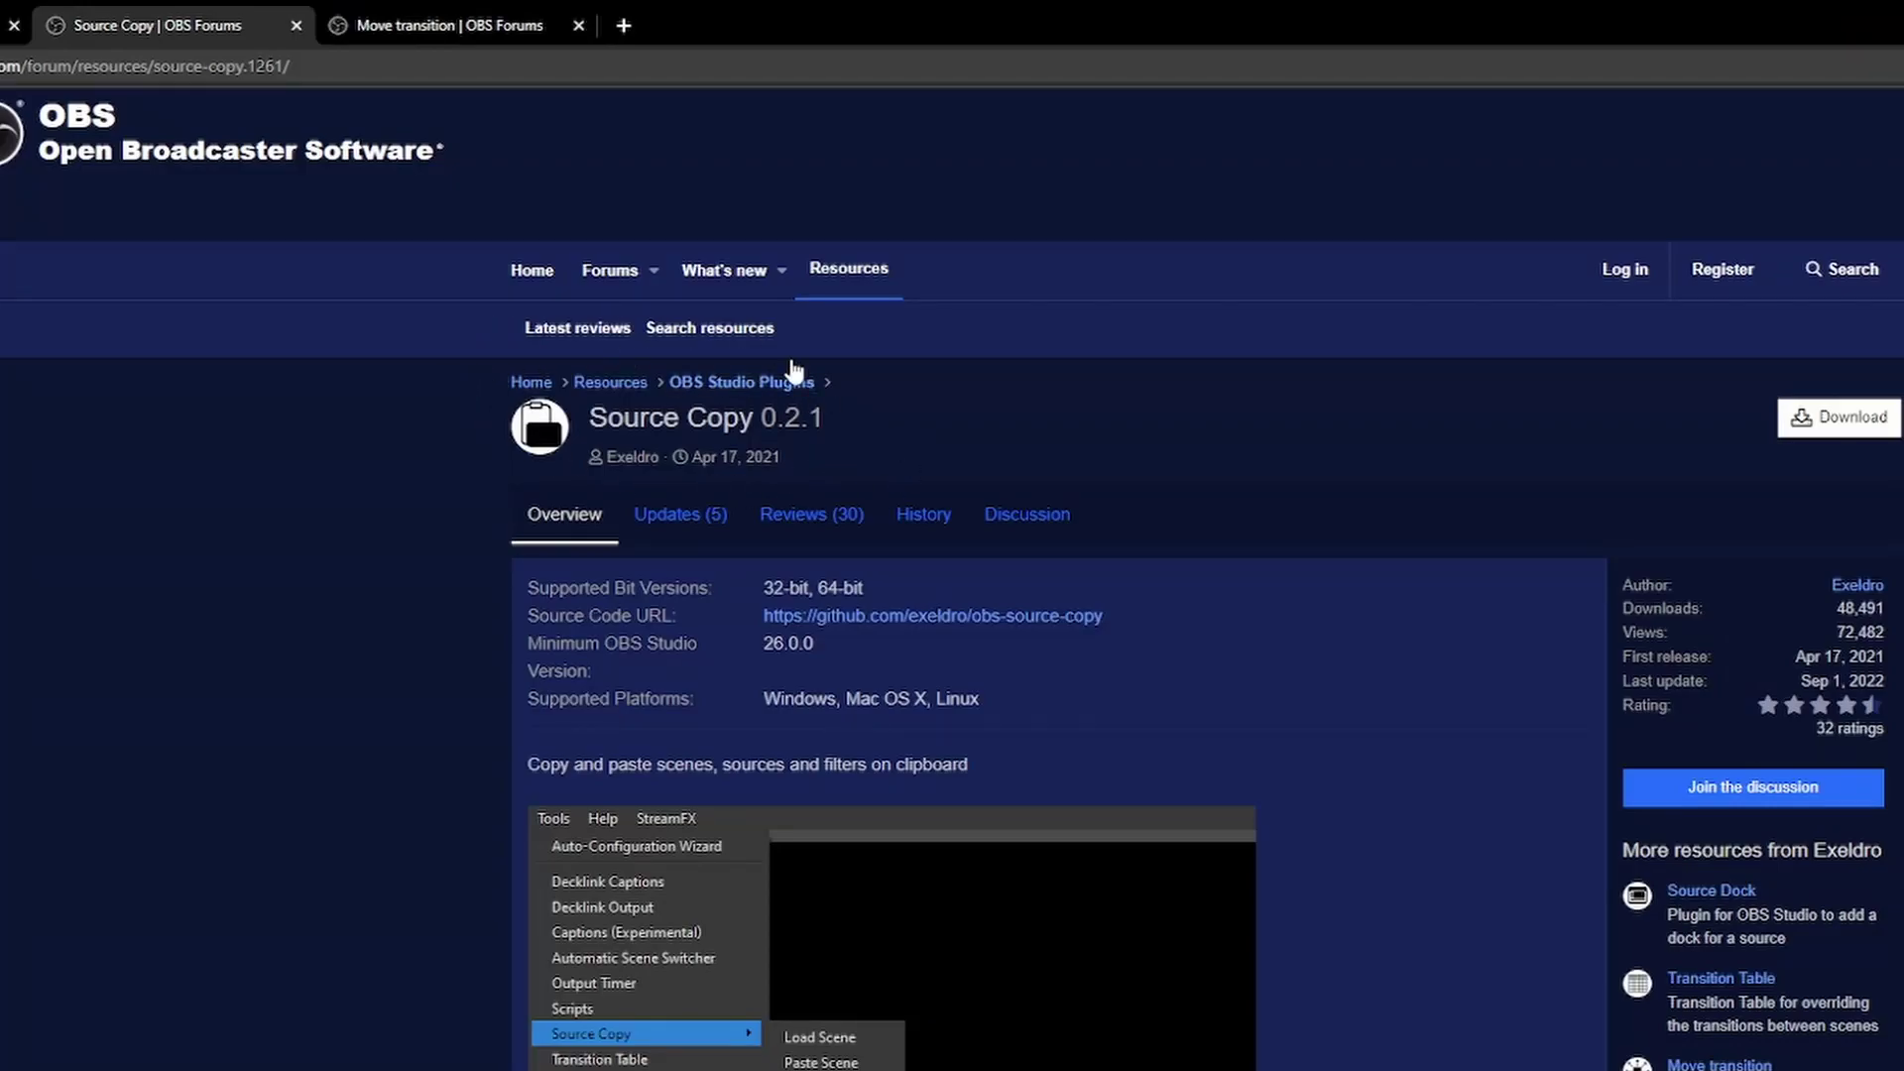
# Step: Switch to the Move transition OBS Forums page and show its download file choices, noting the Windows installer
pyautogui.click(450, 22)
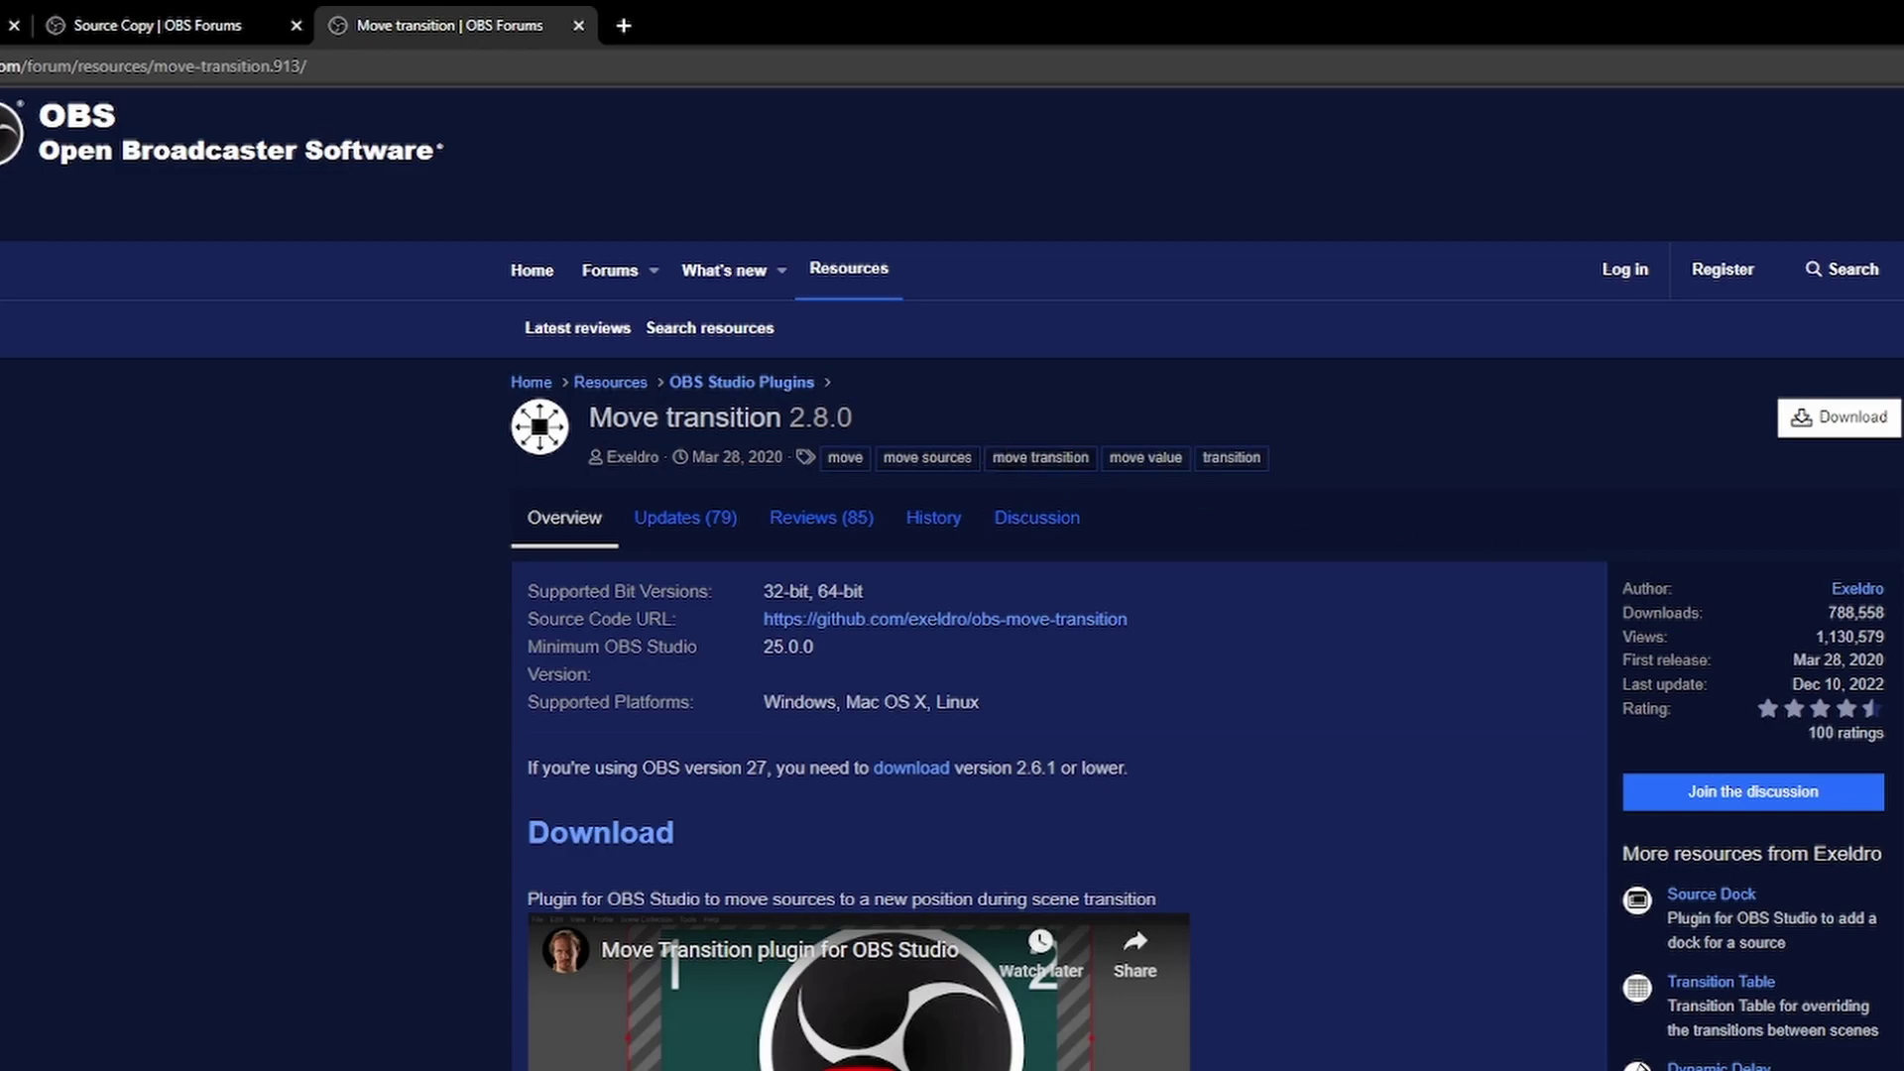
pyautogui.click(1848, 424)
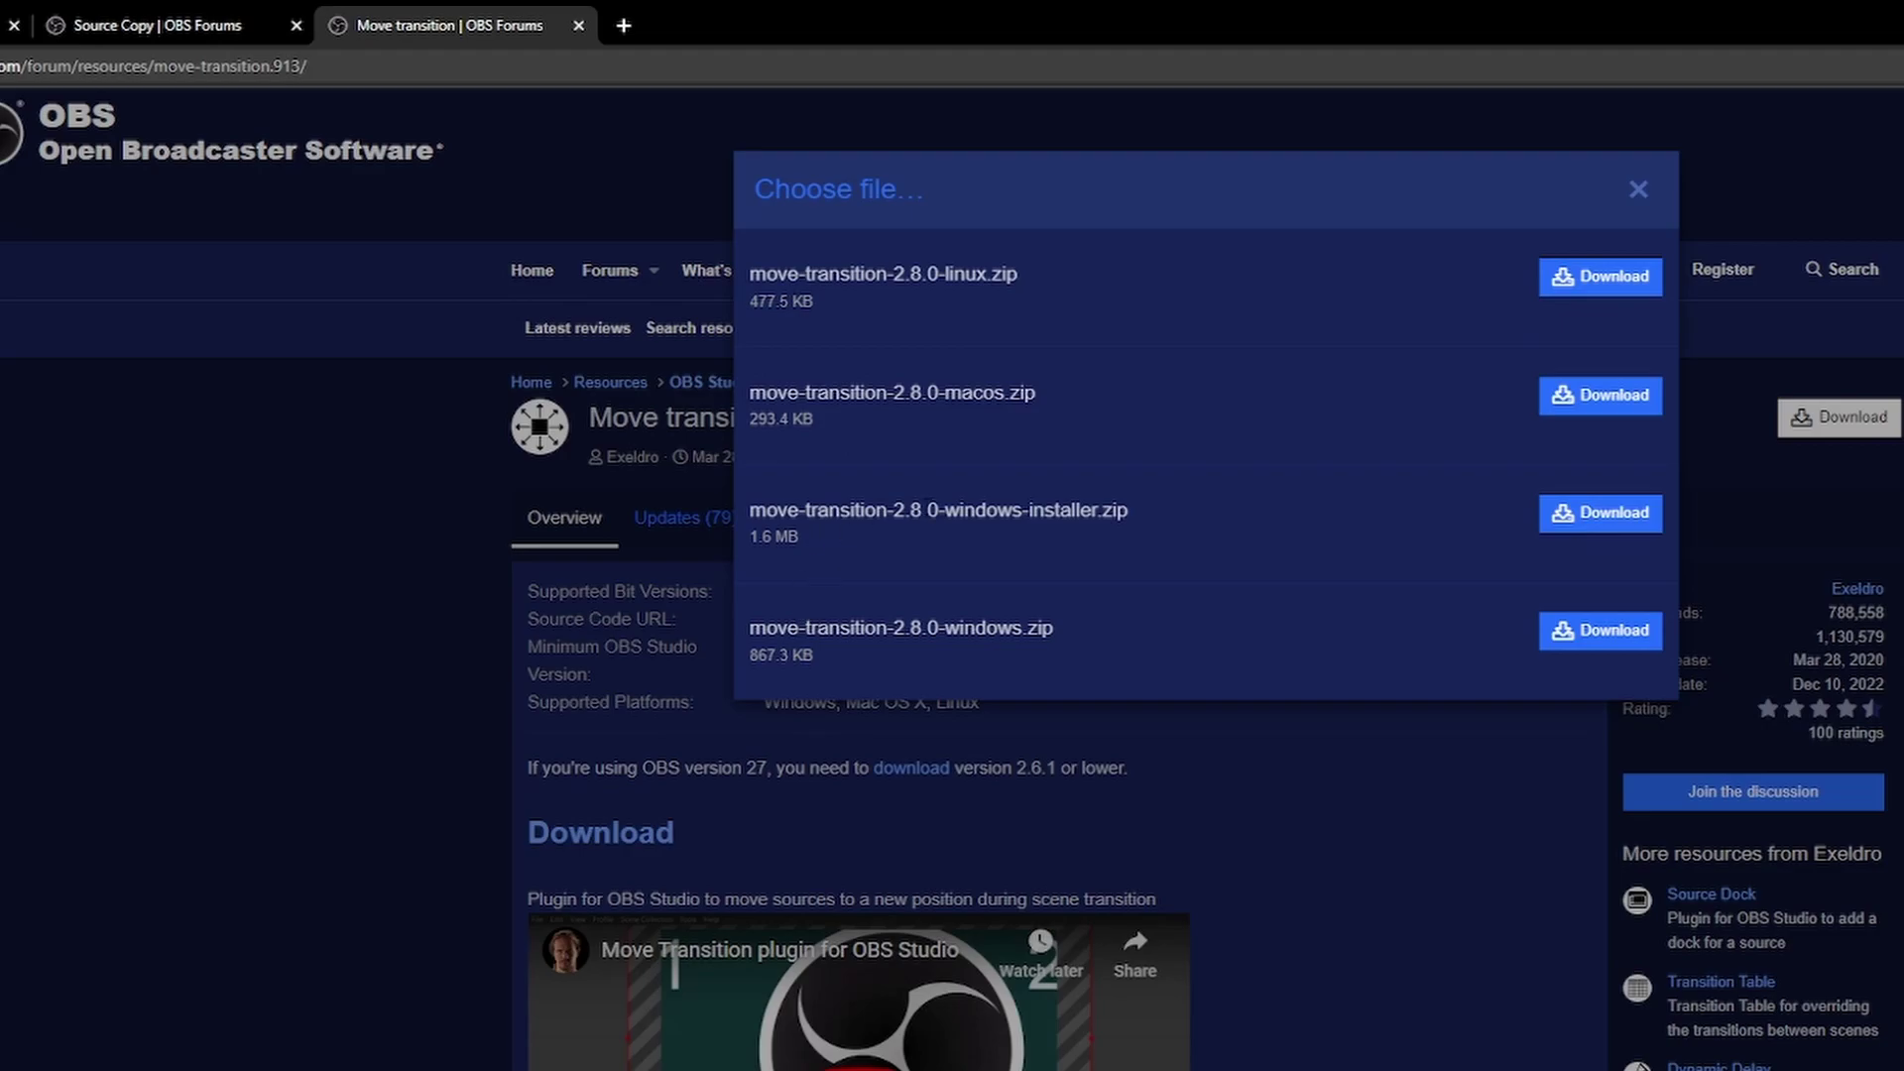
pyautogui.moveTo(928, 510); pyautogui.dragTo(1073, 510)
pyautogui.click(1170, 522)
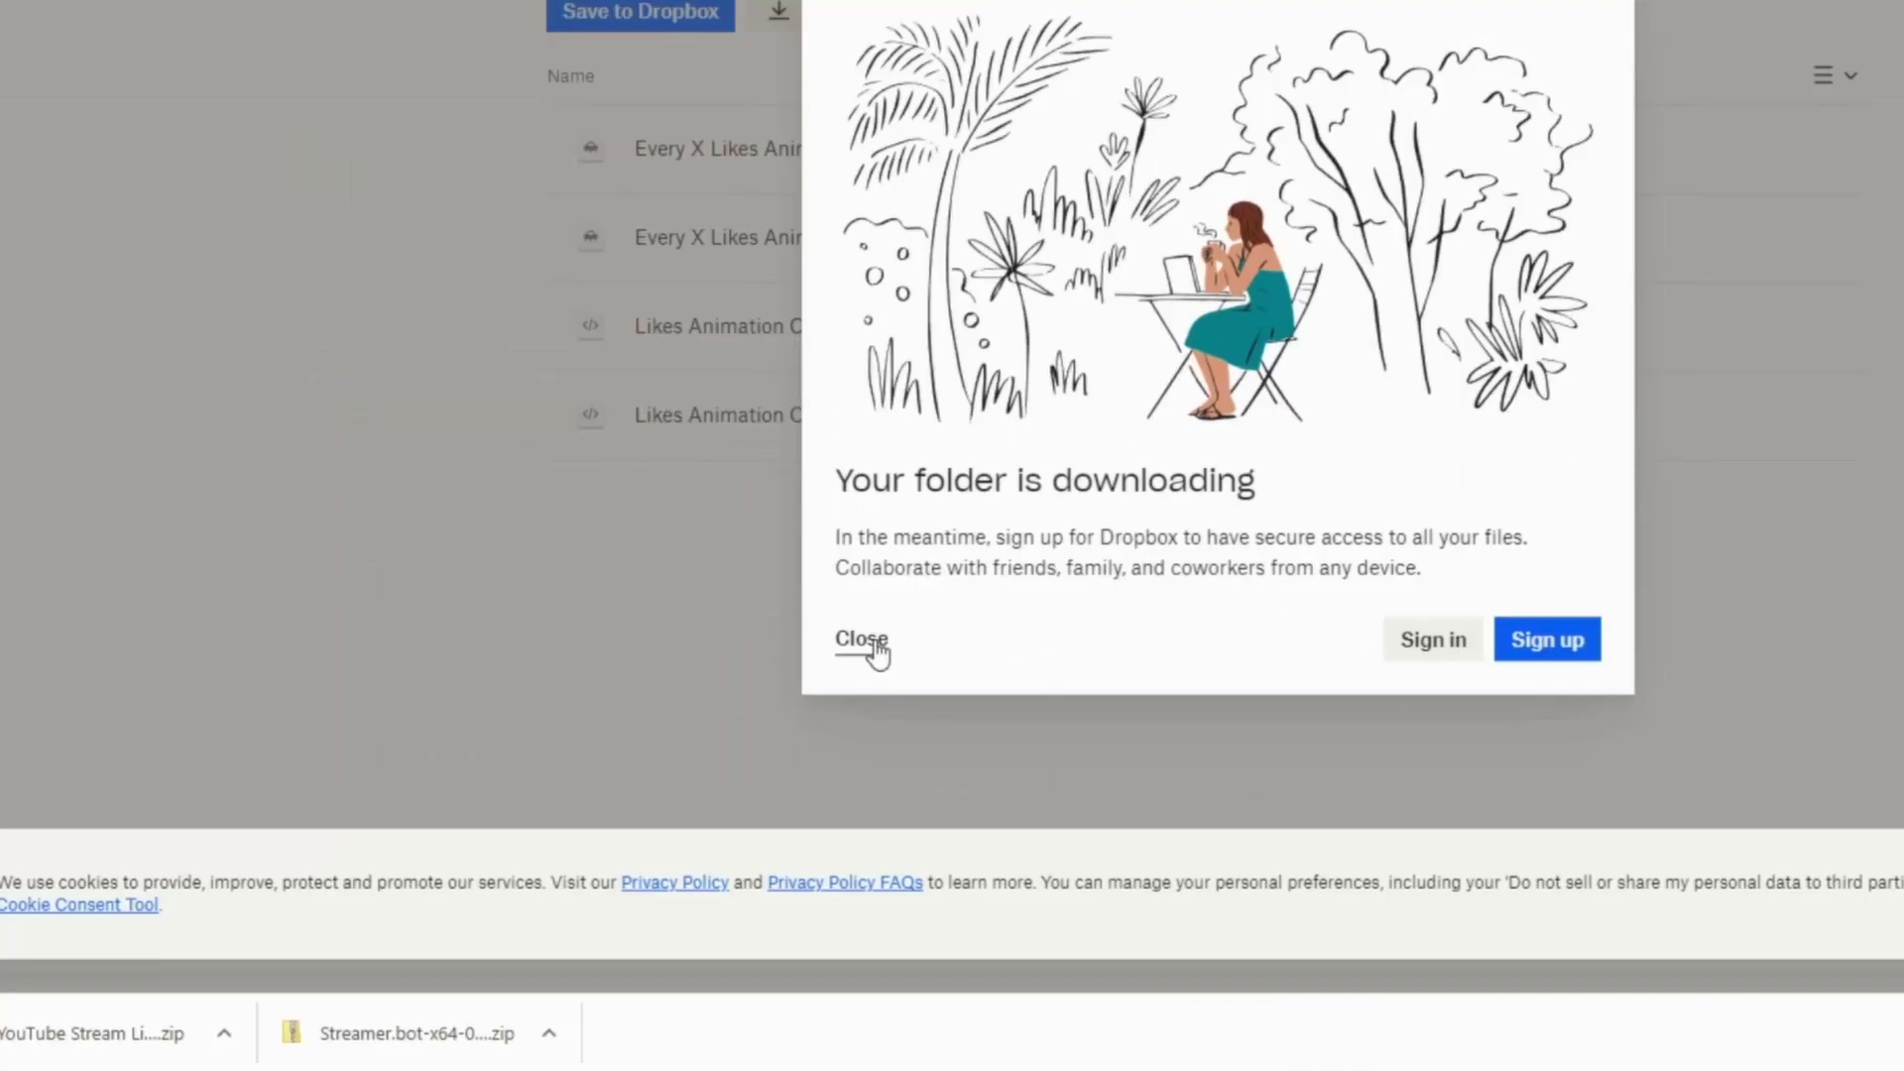
# Step: Dismiss the Dropbox notice and extract the YouTube Stream Like Alert zip into Downloads
pyautogui.click(875, 645)
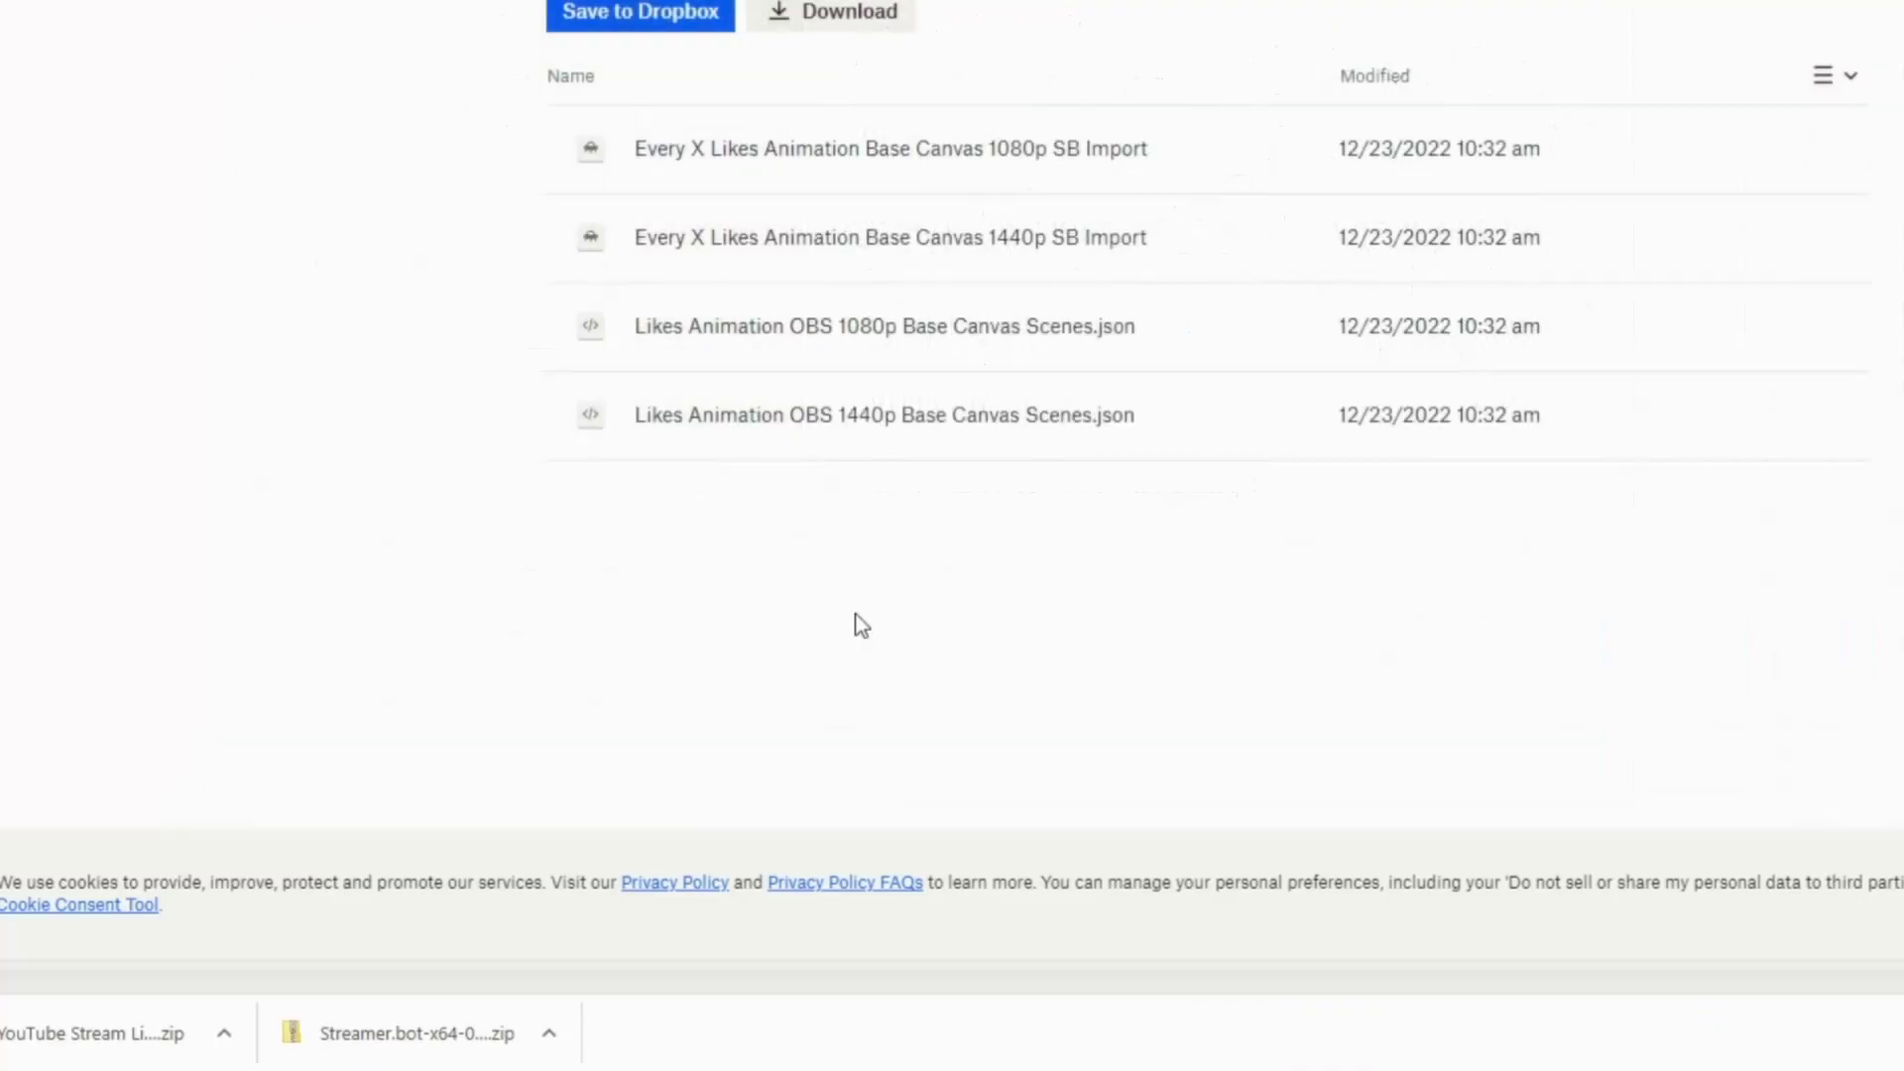
pyautogui.click(231, 1038)
pyautogui.click(272, 937)
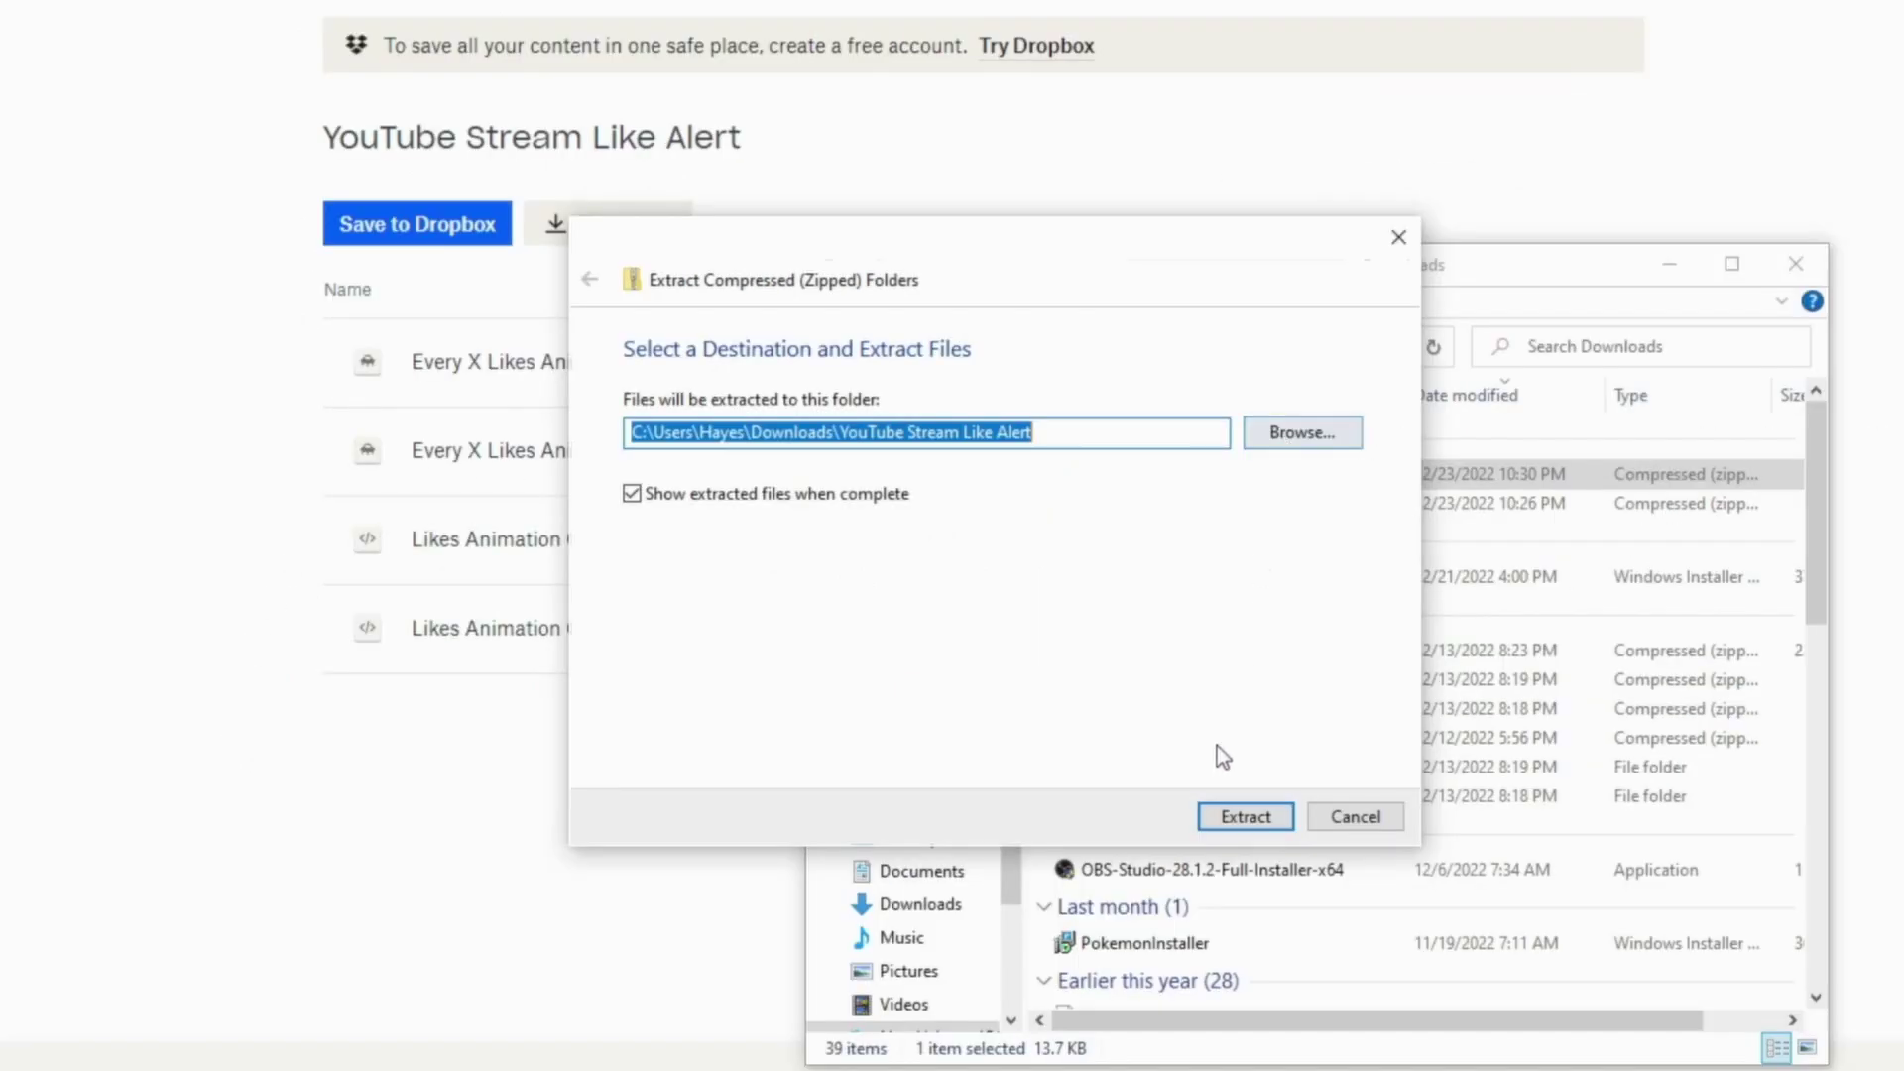
pyautogui.click(1235, 815)
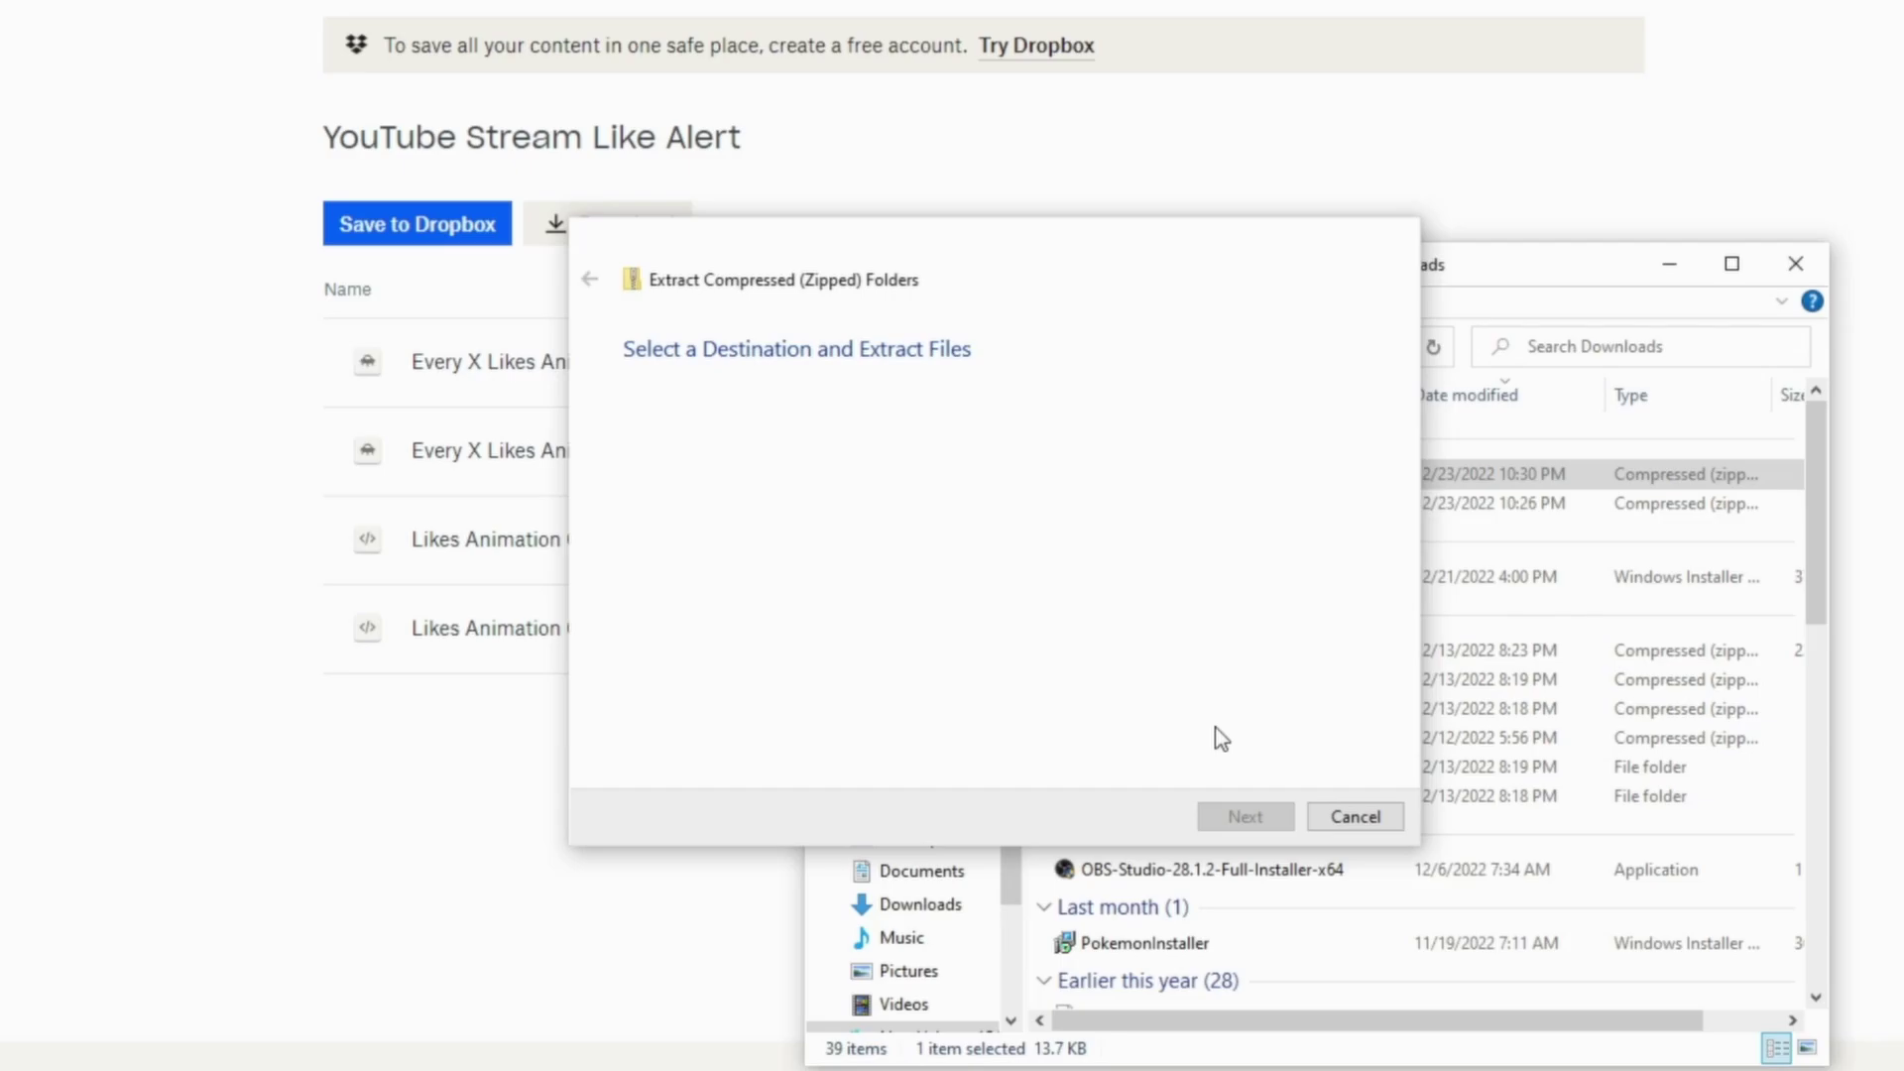
pyautogui.moveTo(1355, 262); pyautogui.dragTo(1017, 242)
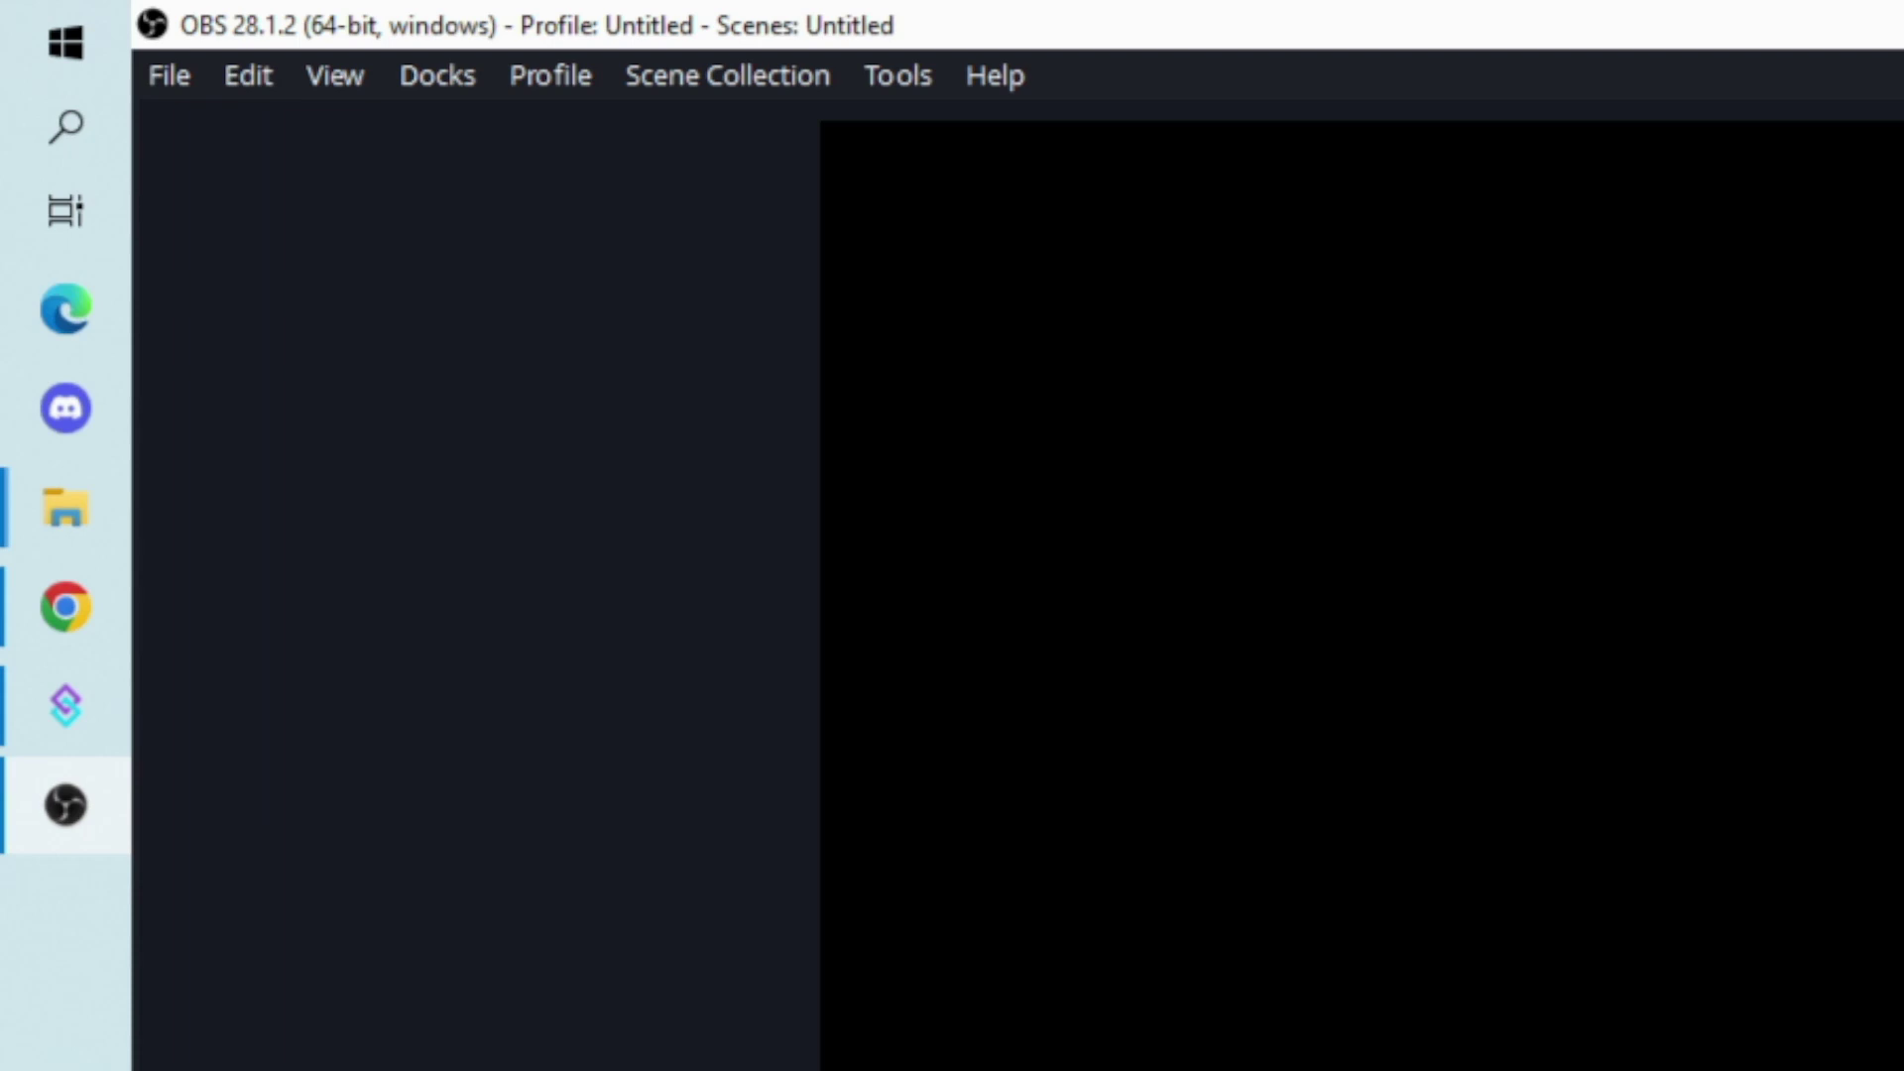
# Step: Load 'Likes Animation OBS 1080p Base Canvas Scenes.json' through Tools > Source Copy > Load Scene
pyautogui.click(910, 78)
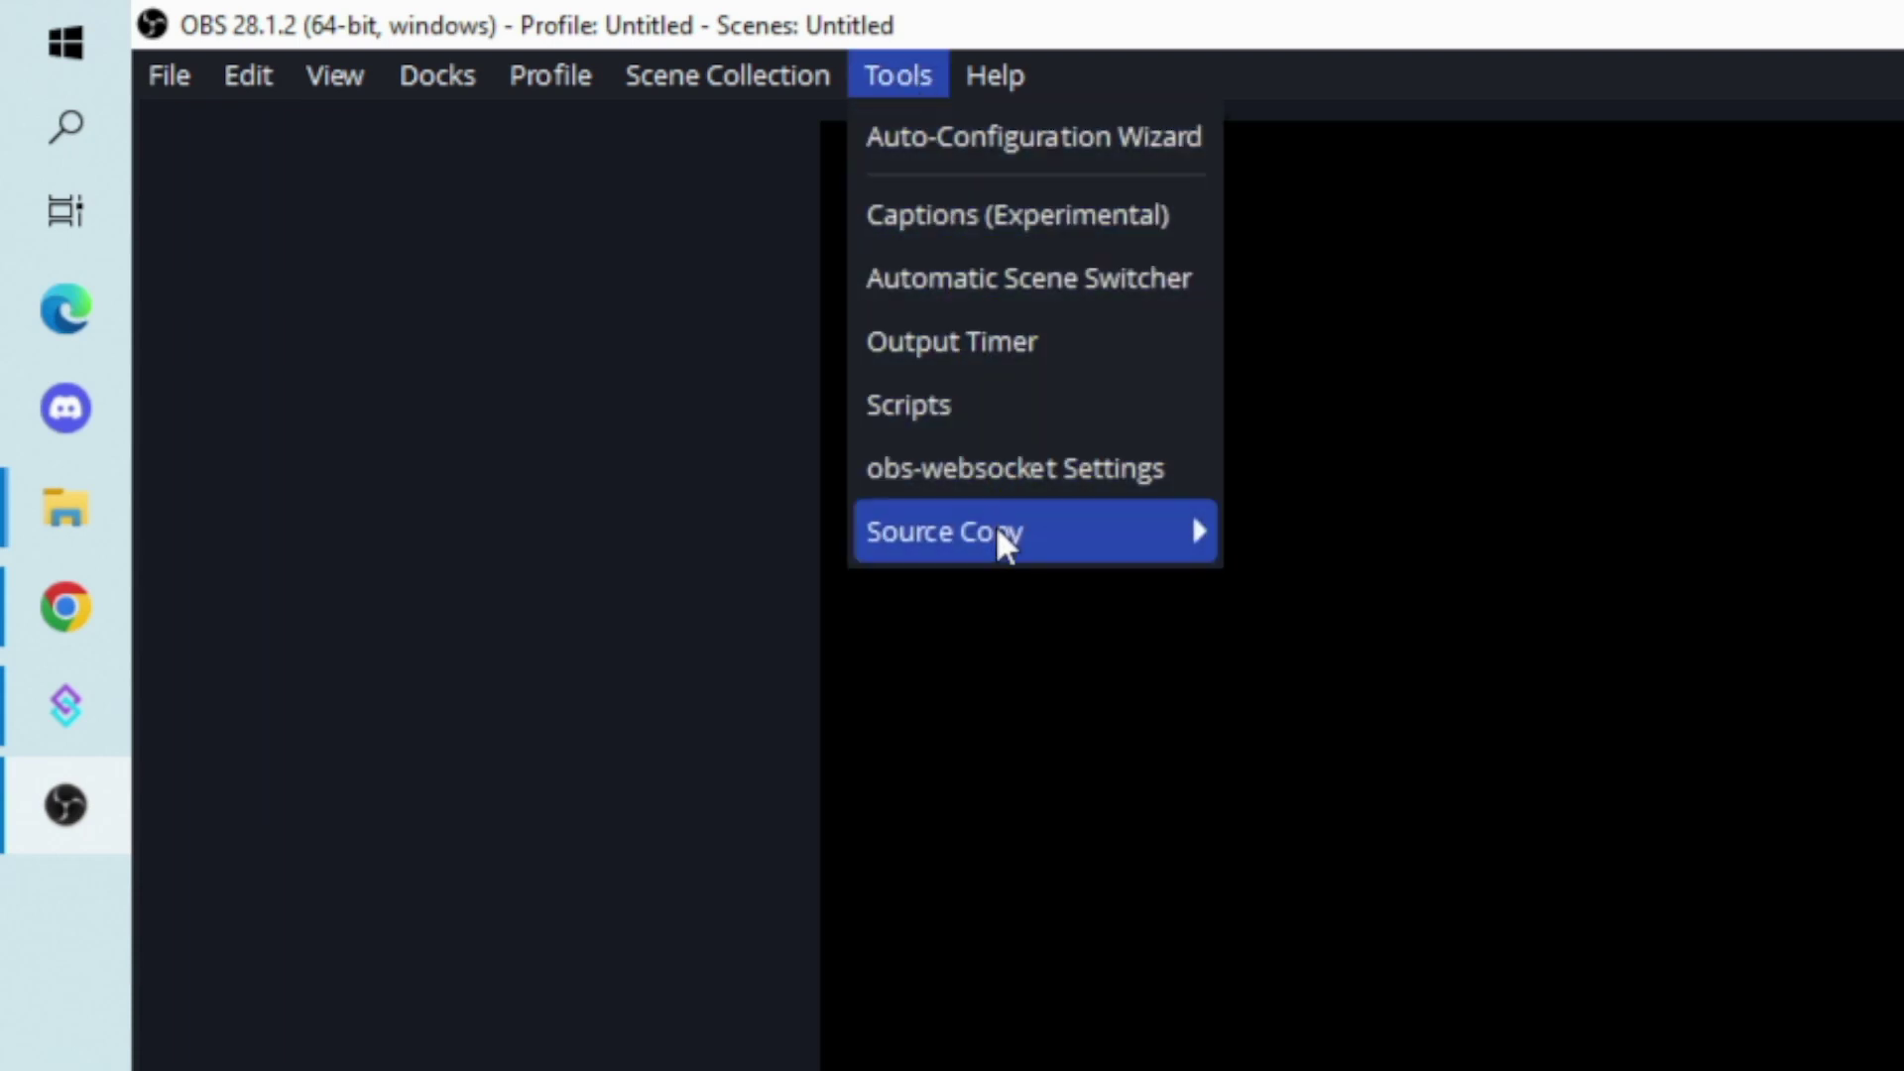
pyautogui.moveTo(1007, 542)
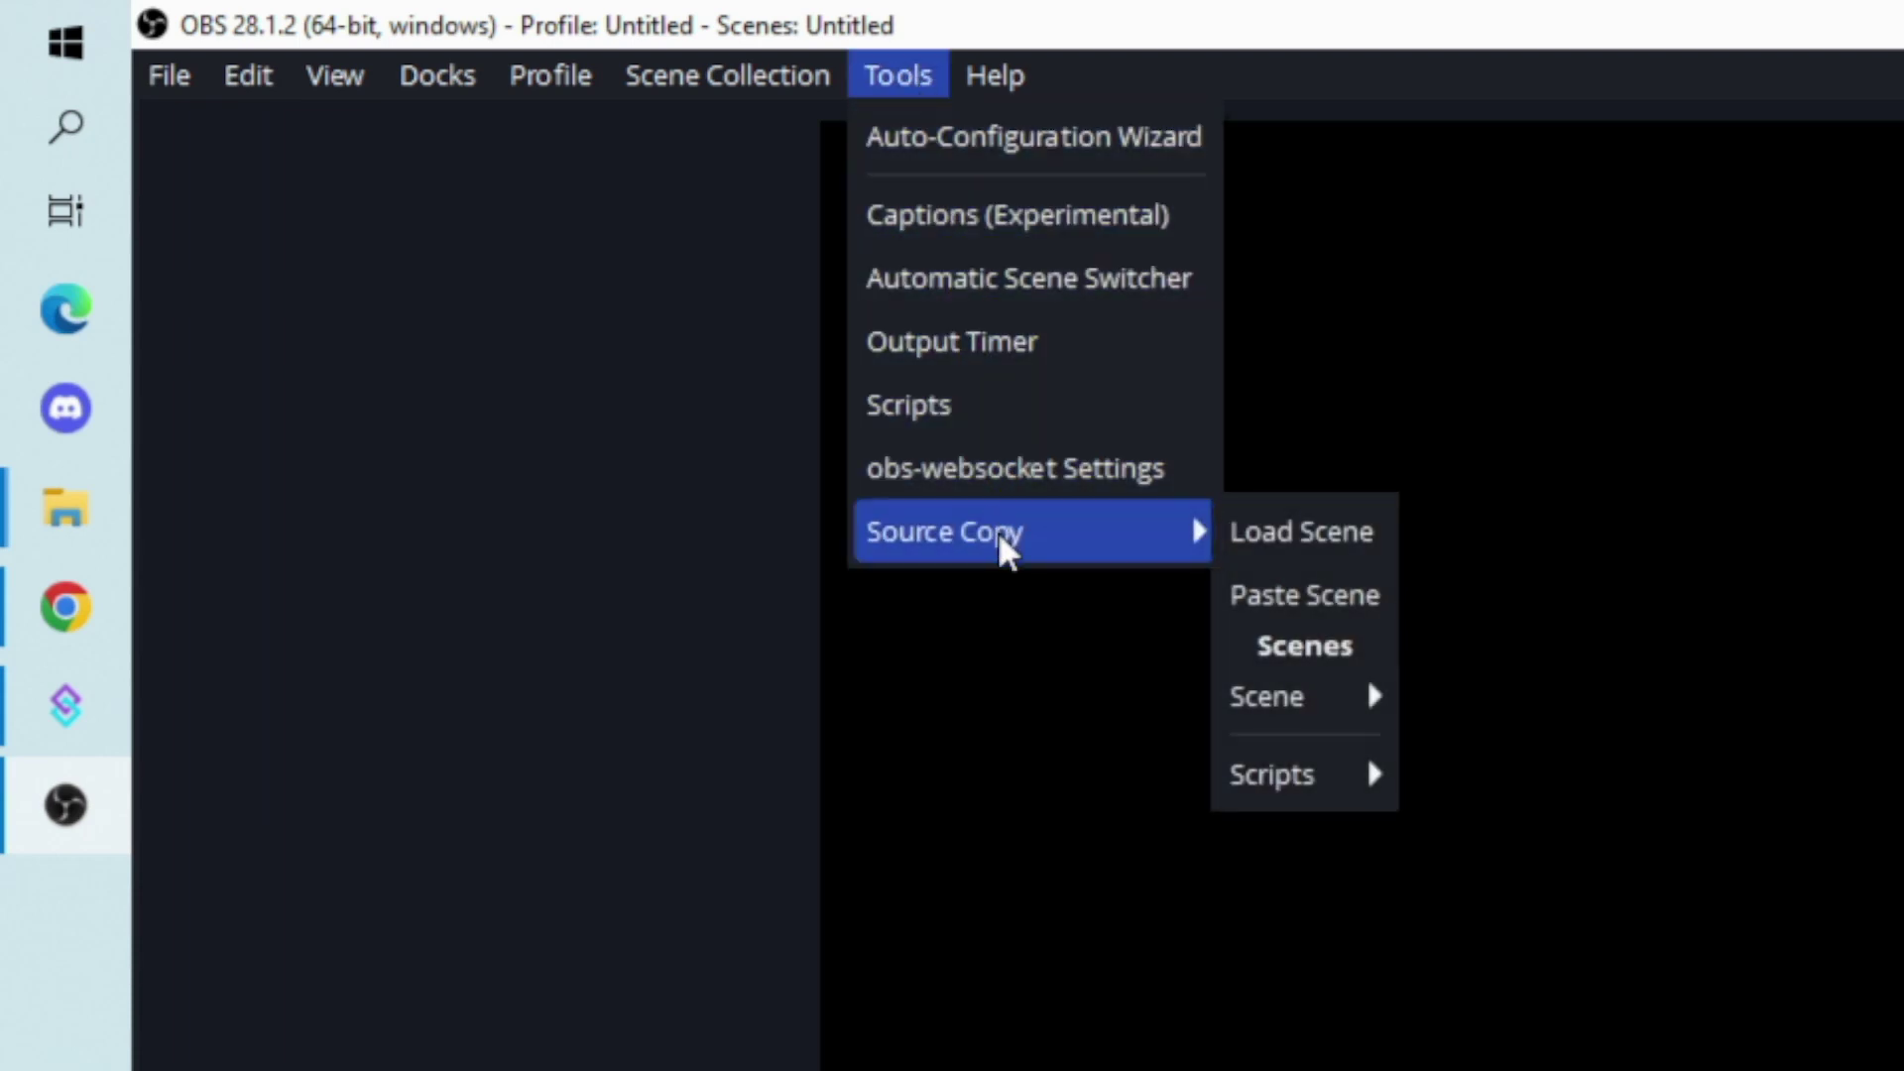
pyautogui.click(1328, 541)
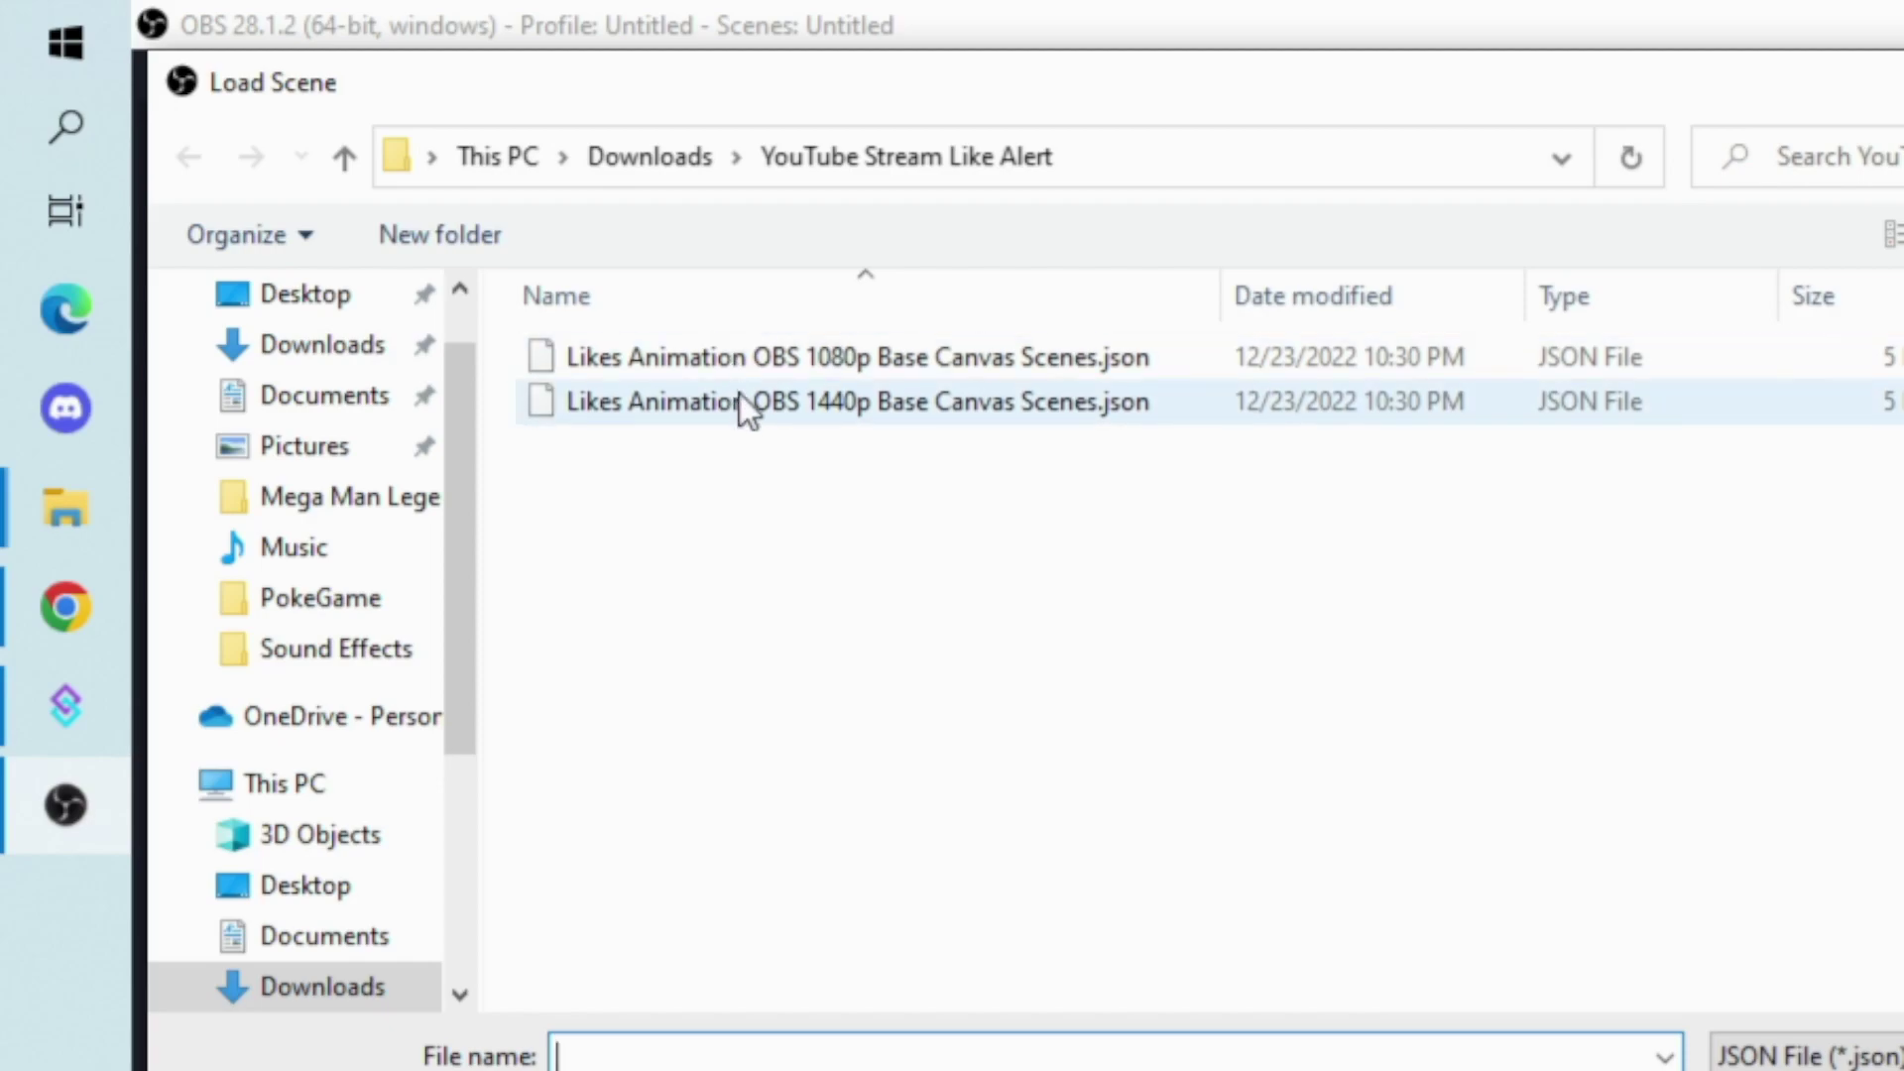
pyautogui.click(778, 369)
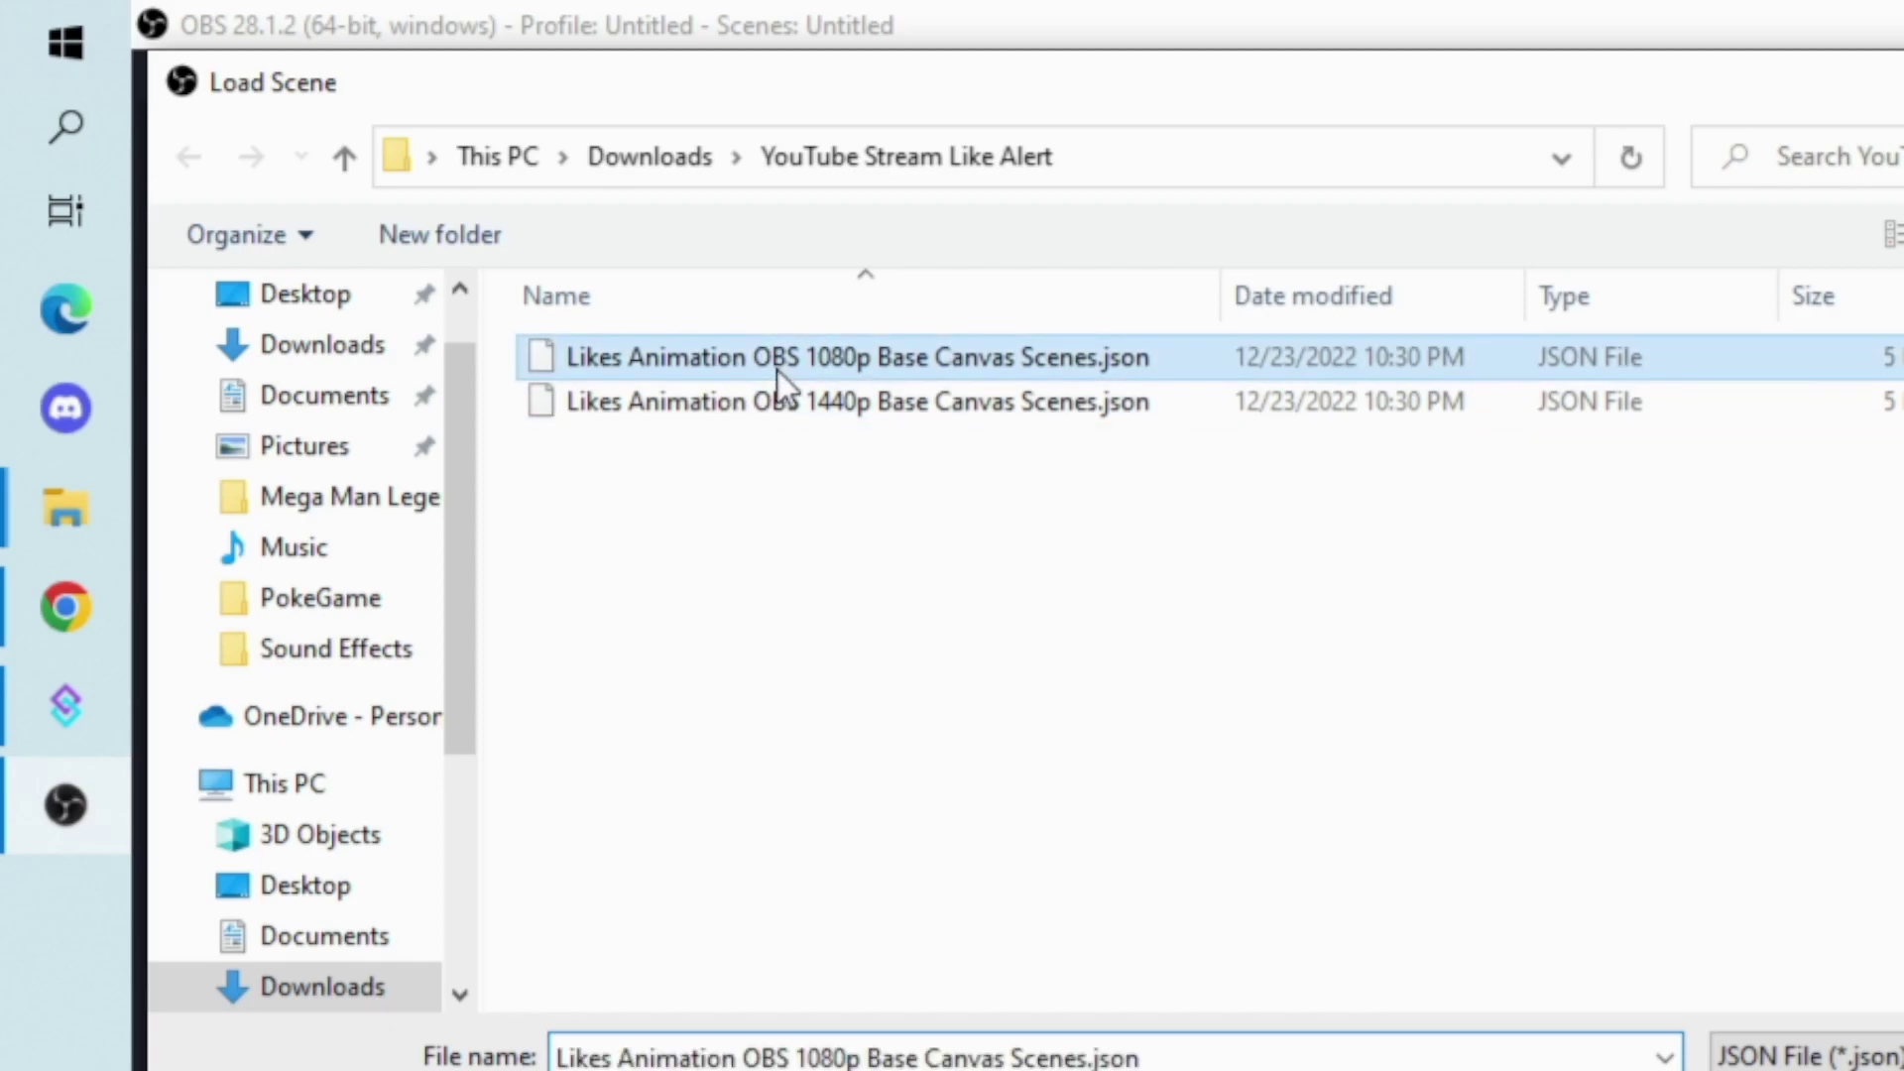
pyautogui.press('Return')
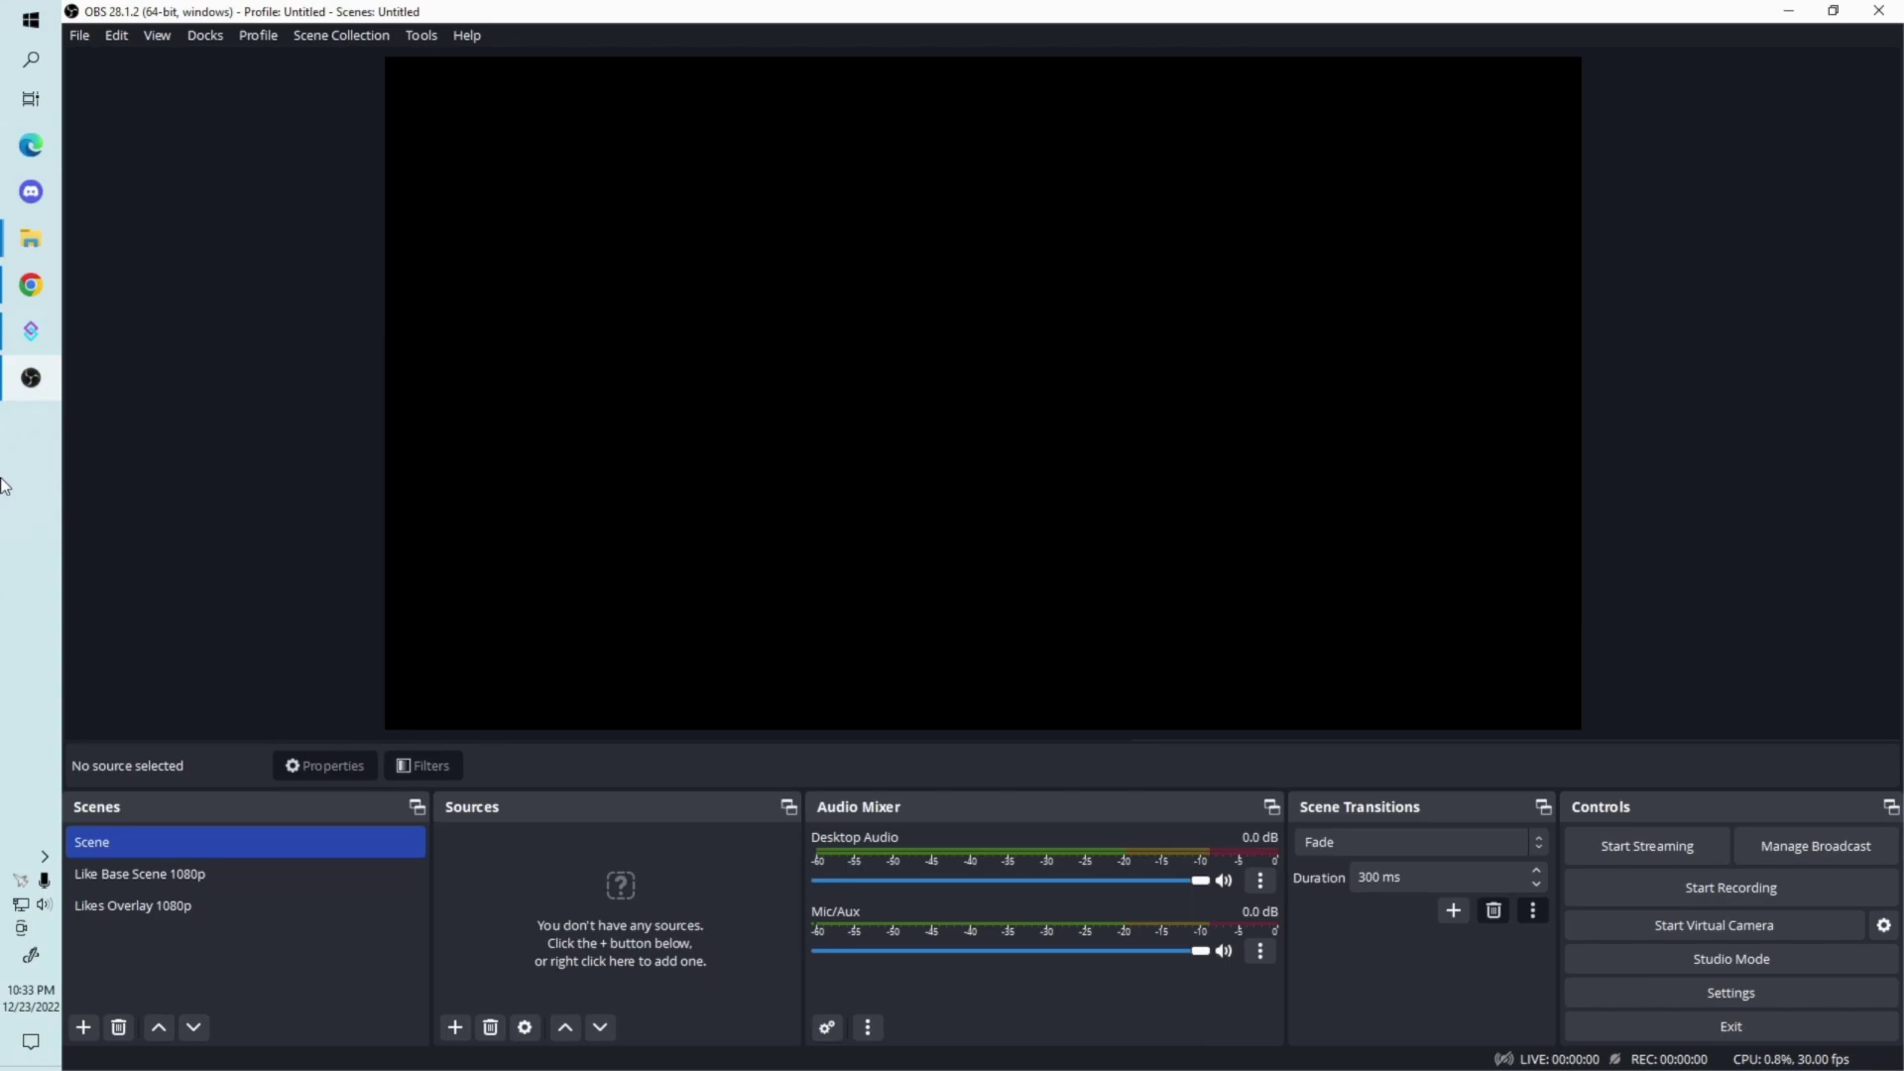
# Step: Preview the two imported scenes, then nest the existing Likes Overlay 1080p as a Scene source in Scene
pyautogui.click(157, 874)
pyautogui.click(157, 907)
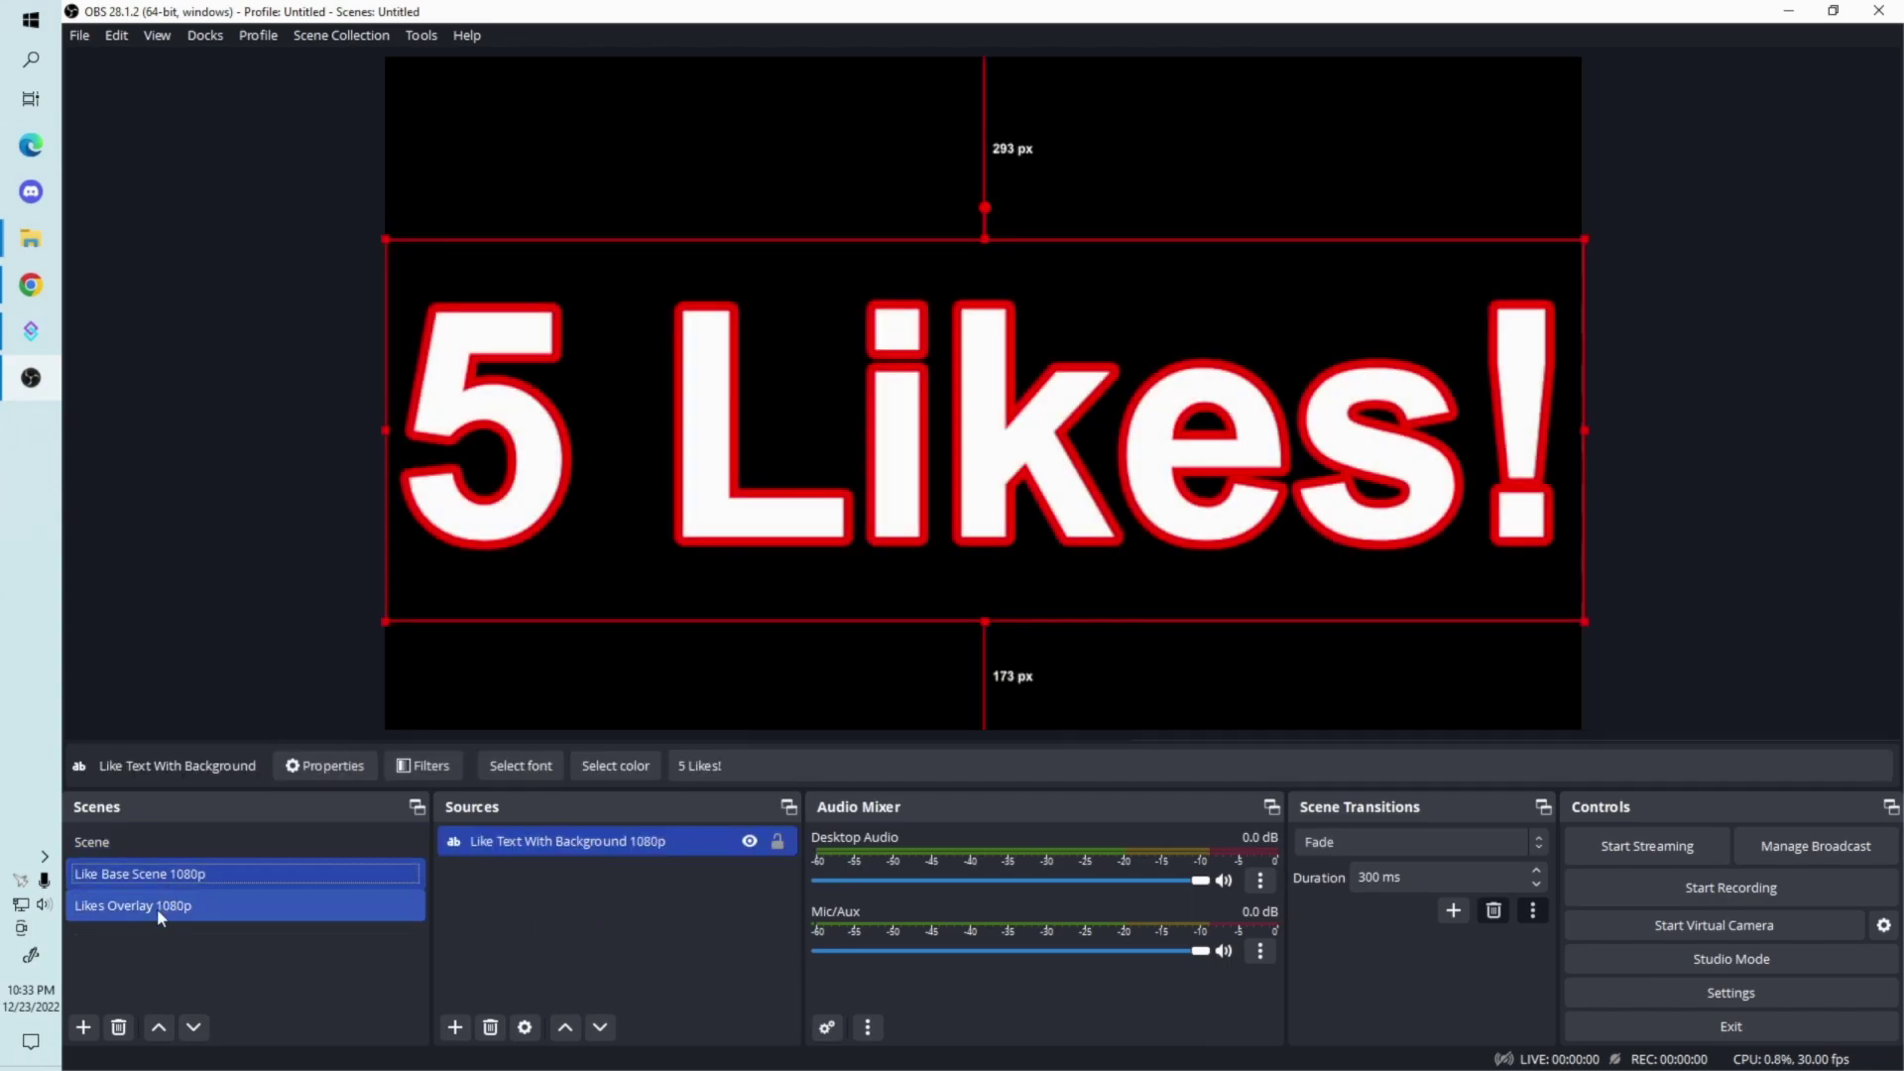
pyautogui.click(109, 841)
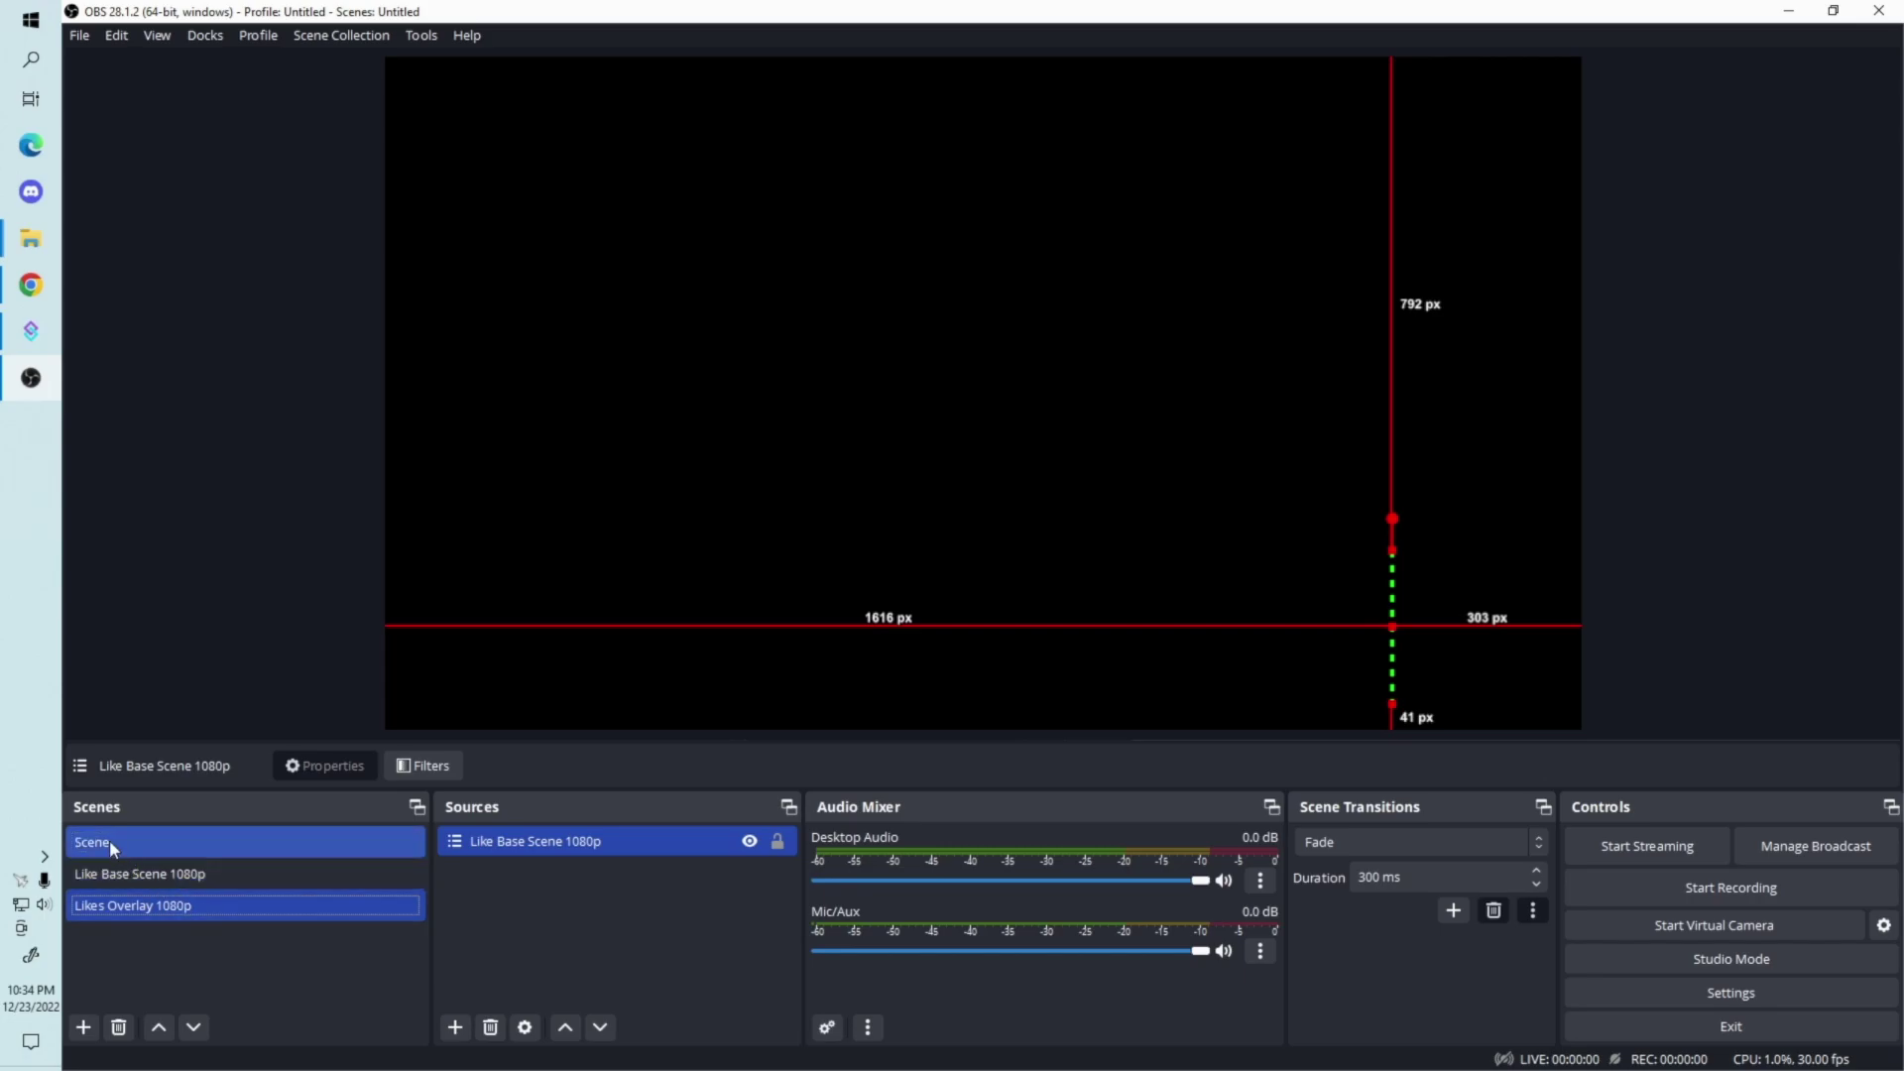
pyautogui.click(458, 1029)
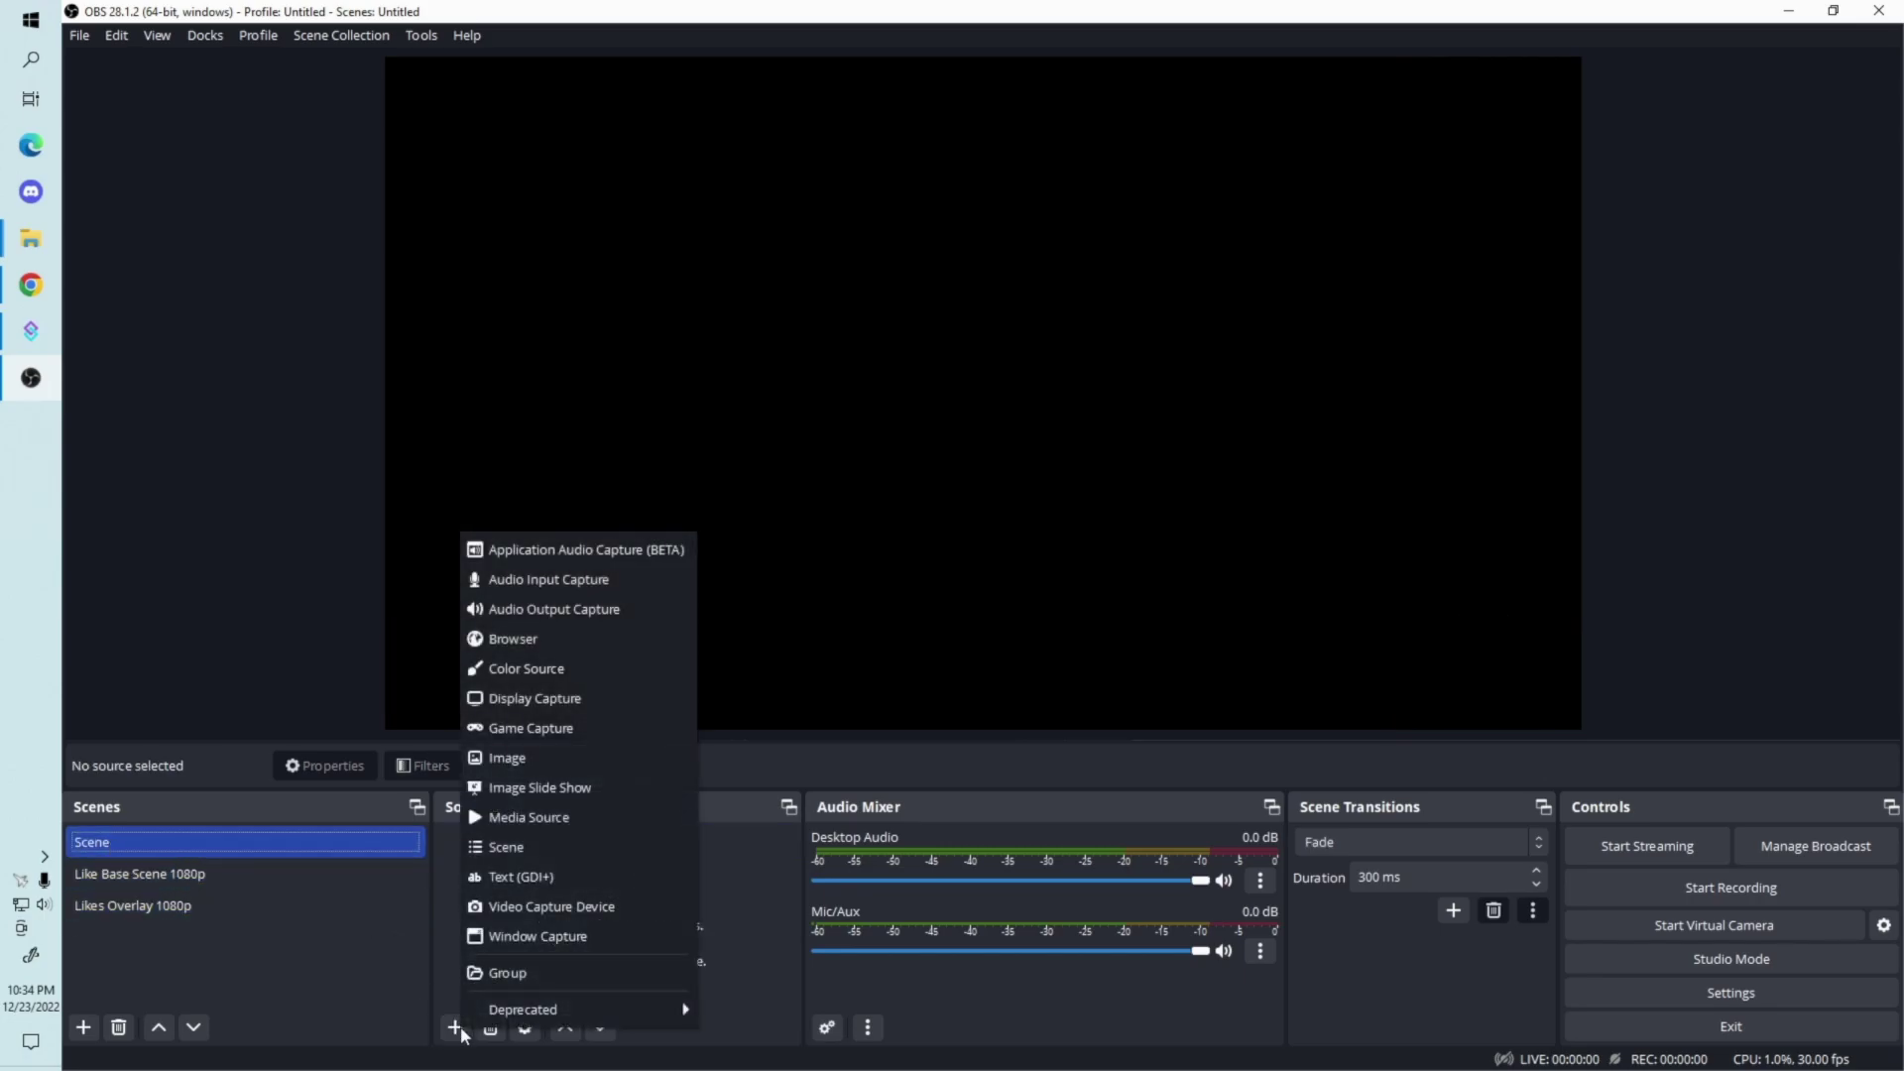
pyautogui.click(514, 845)
pyautogui.click(856, 548)
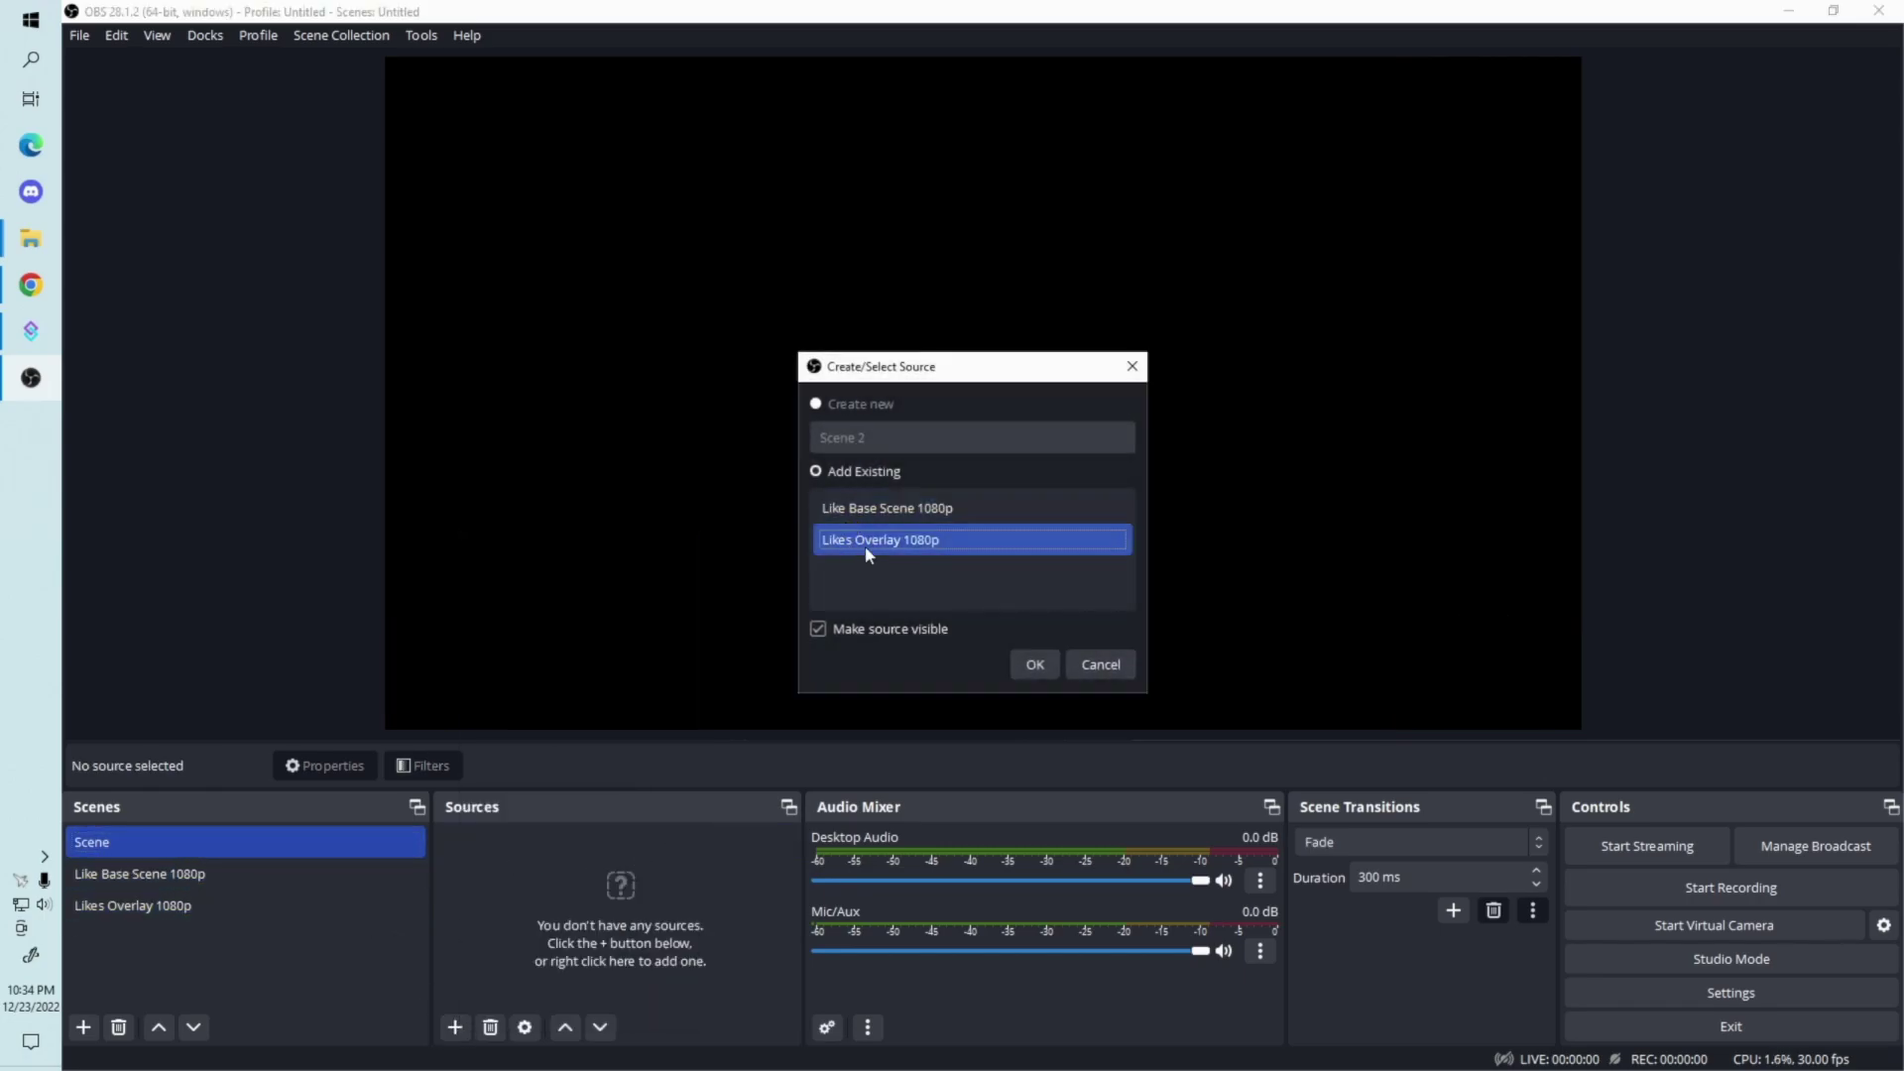
pyautogui.click(1030, 664)
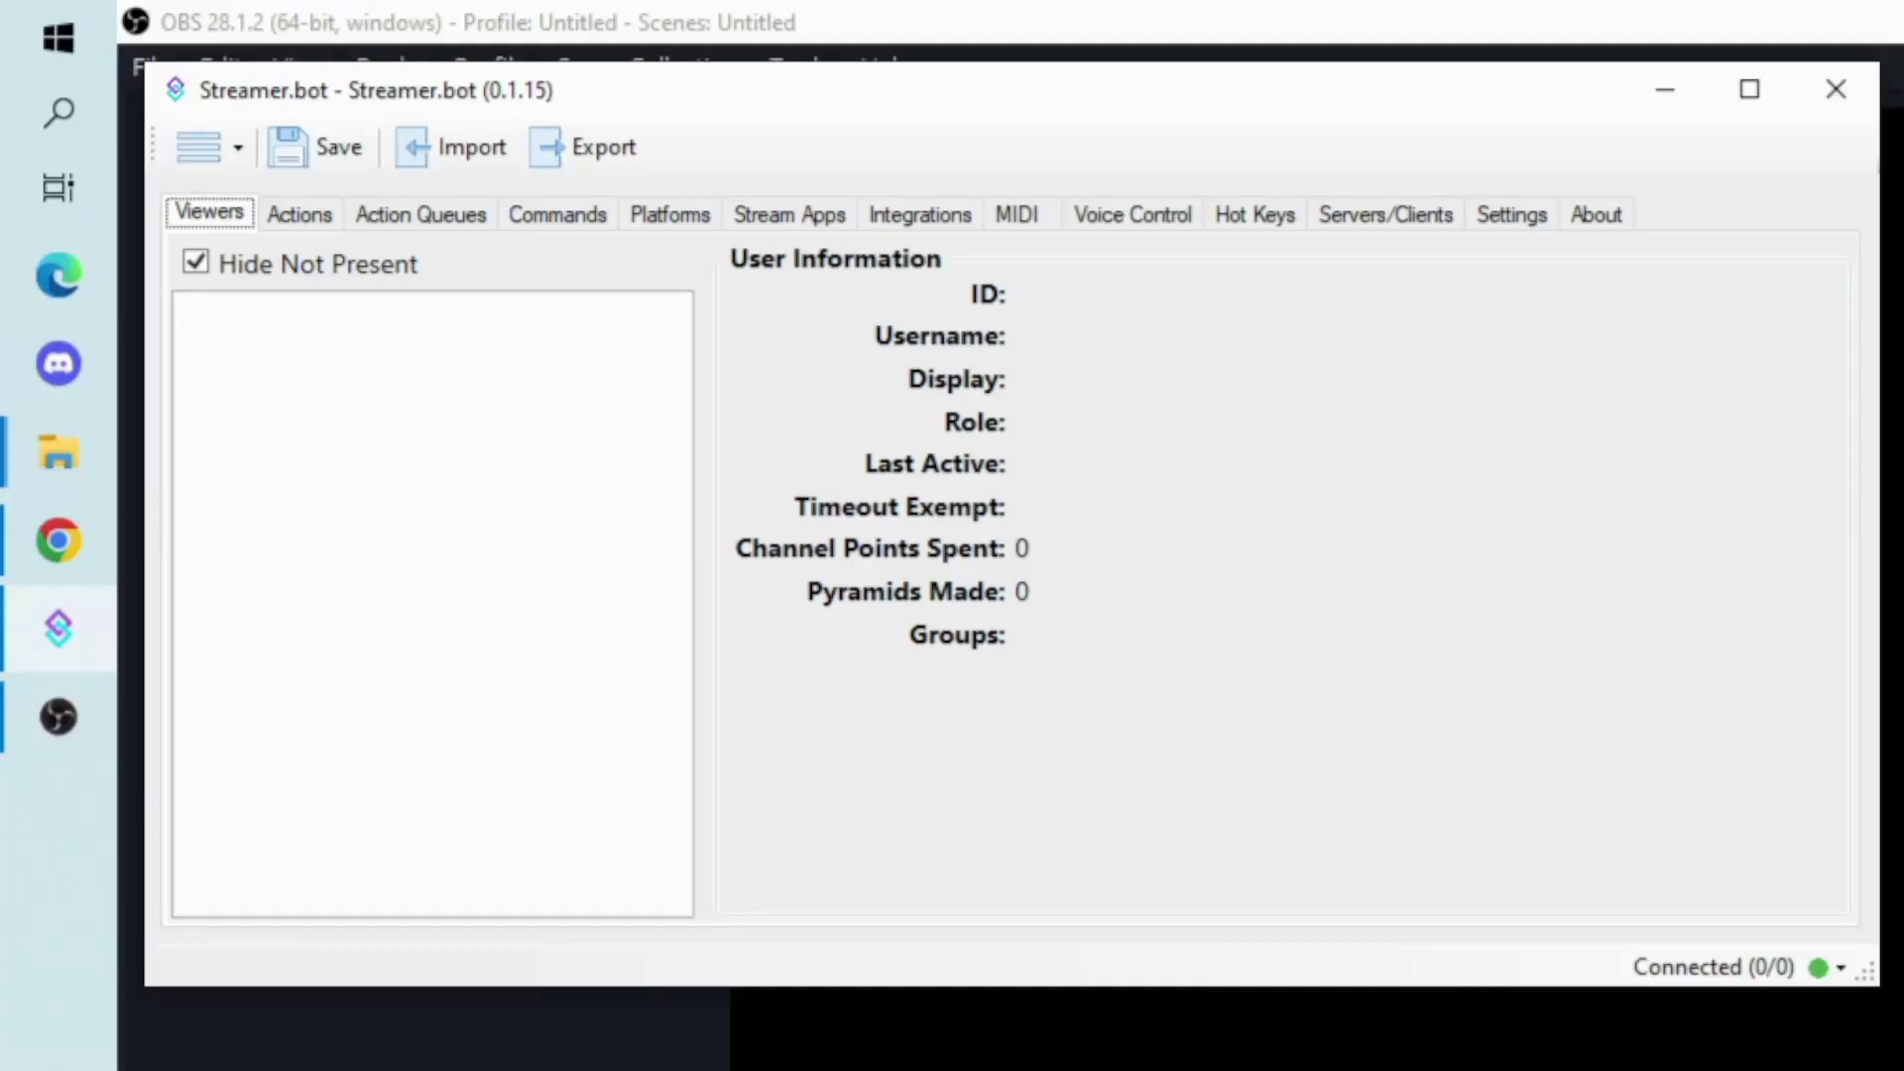
# Step: Open the 1080p SB Import file from Downloads > YouTube Stream Like Alert and copy its contents
pyautogui.moveTo(60, 472)
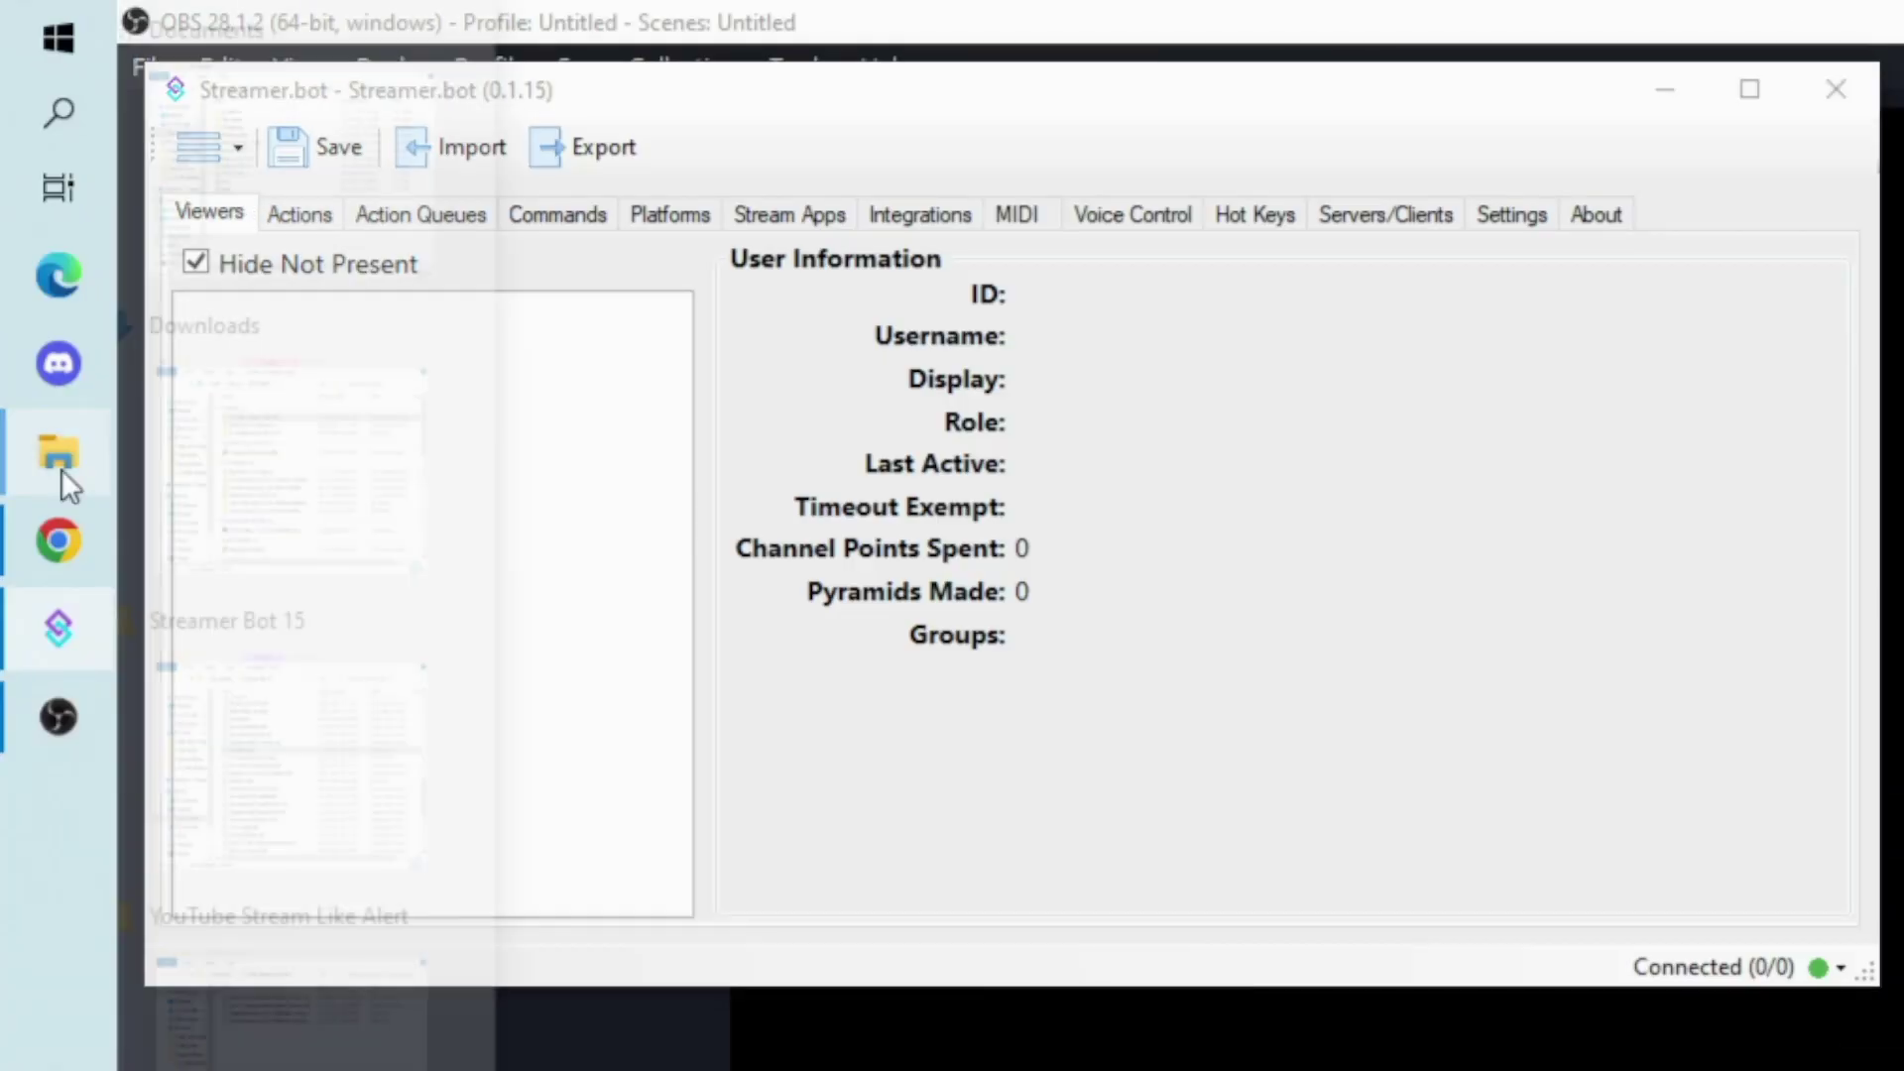
pyautogui.click(330, 194)
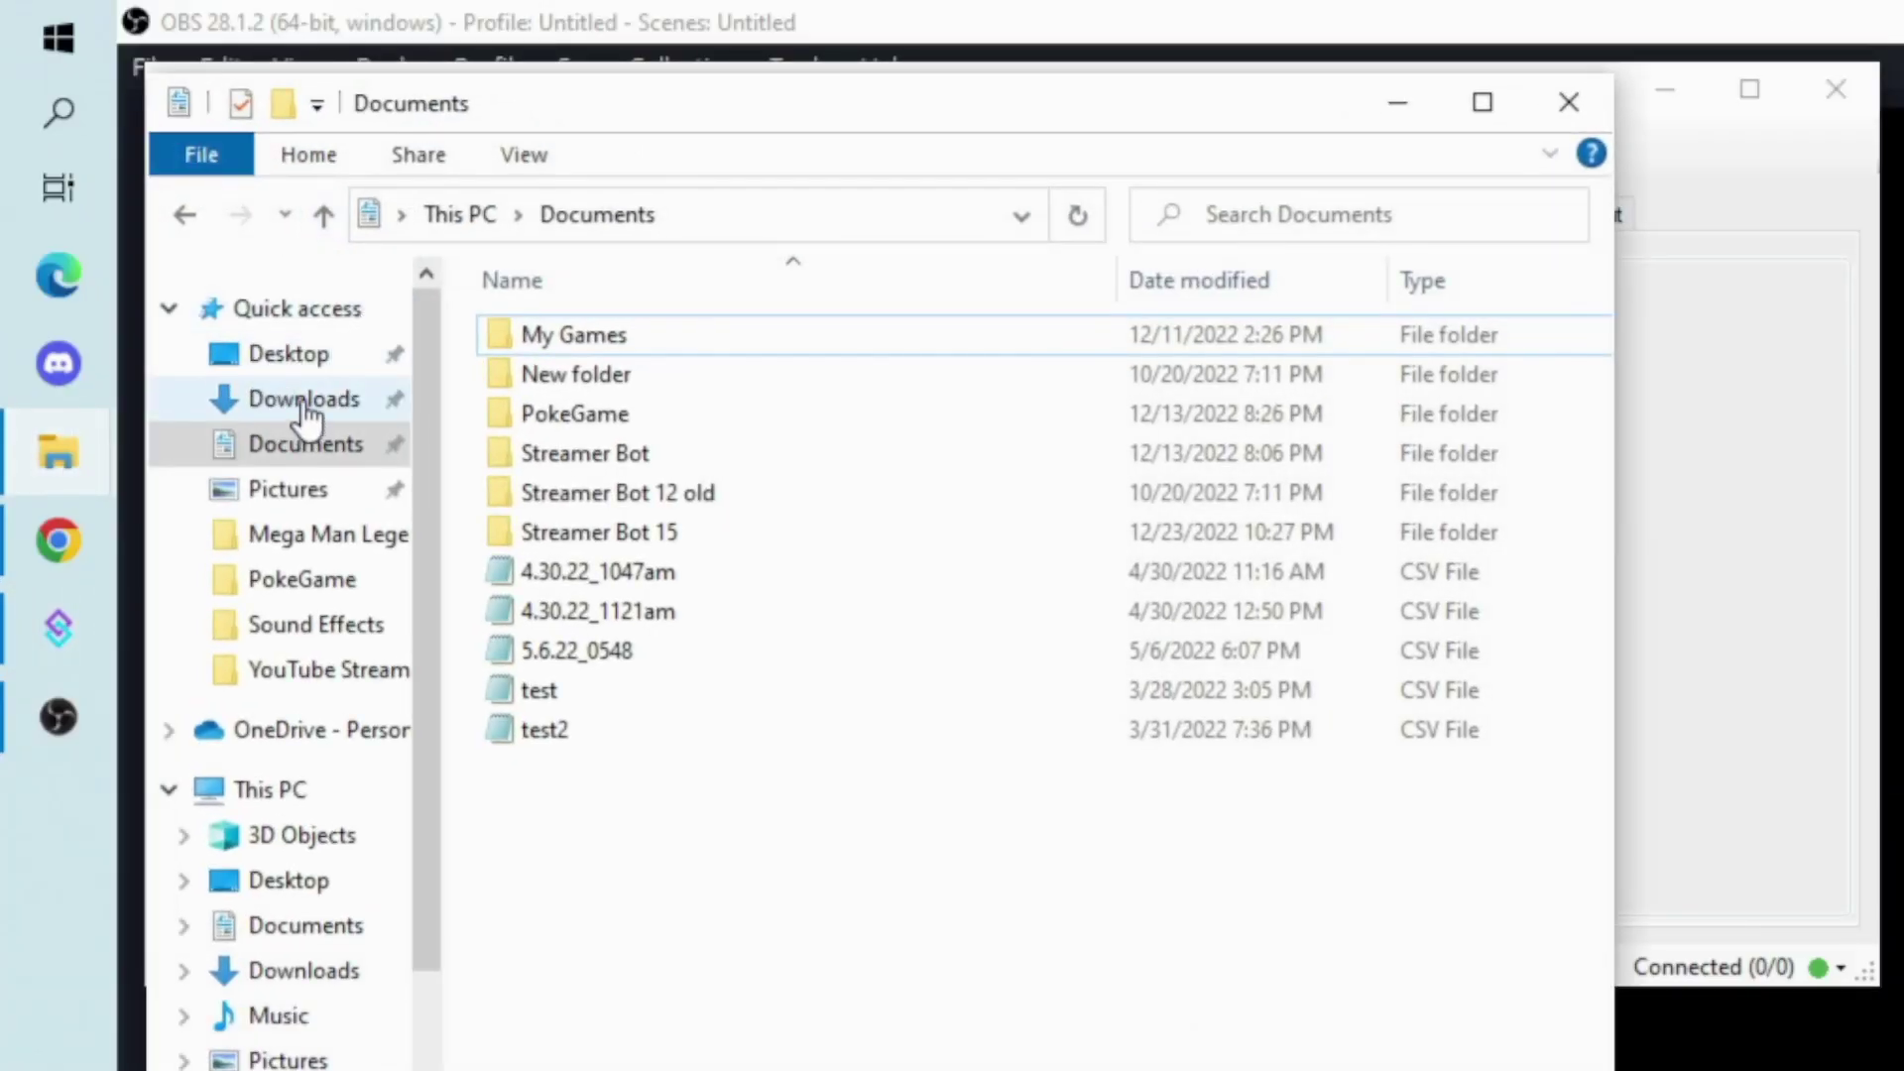
pyautogui.click(297, 407)
pyautogui.click(597, 466)
pyautogui.doubleClick(597, 467)
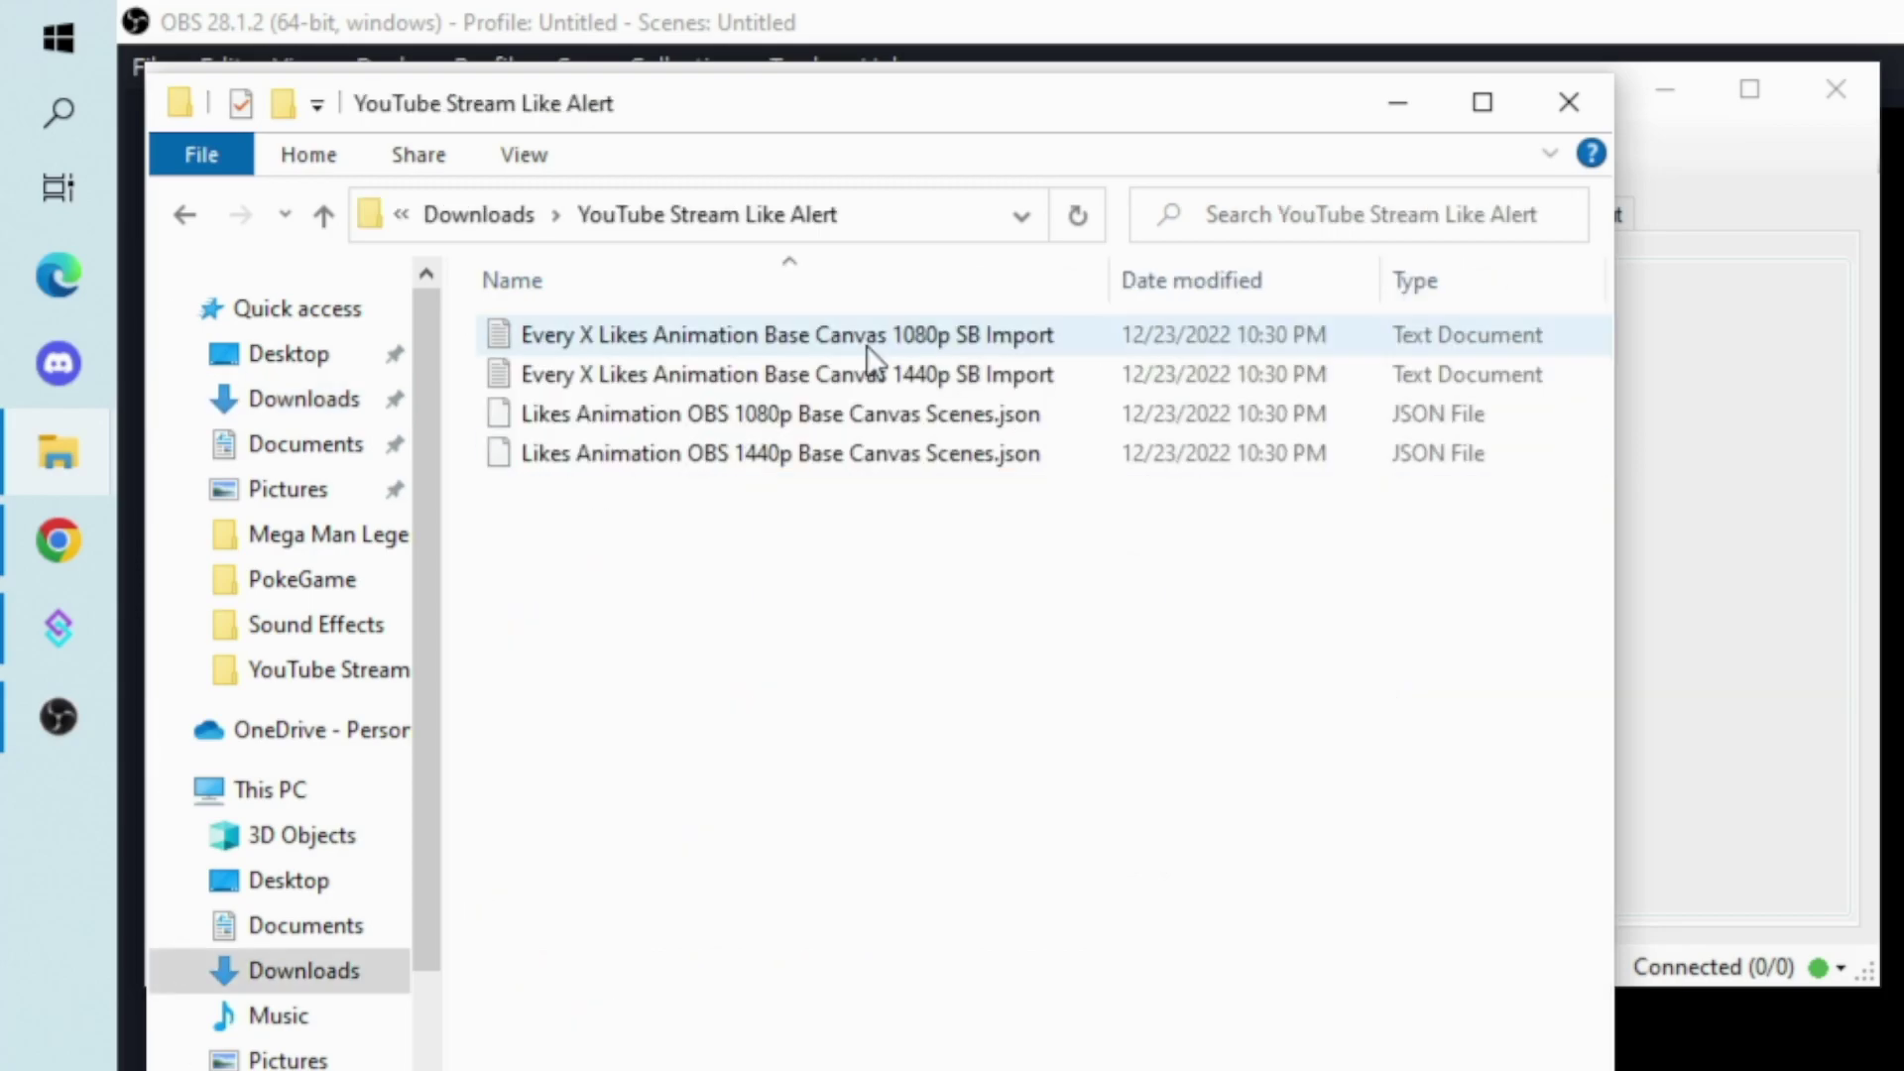
pyautogui.doubleClick(873, 342)
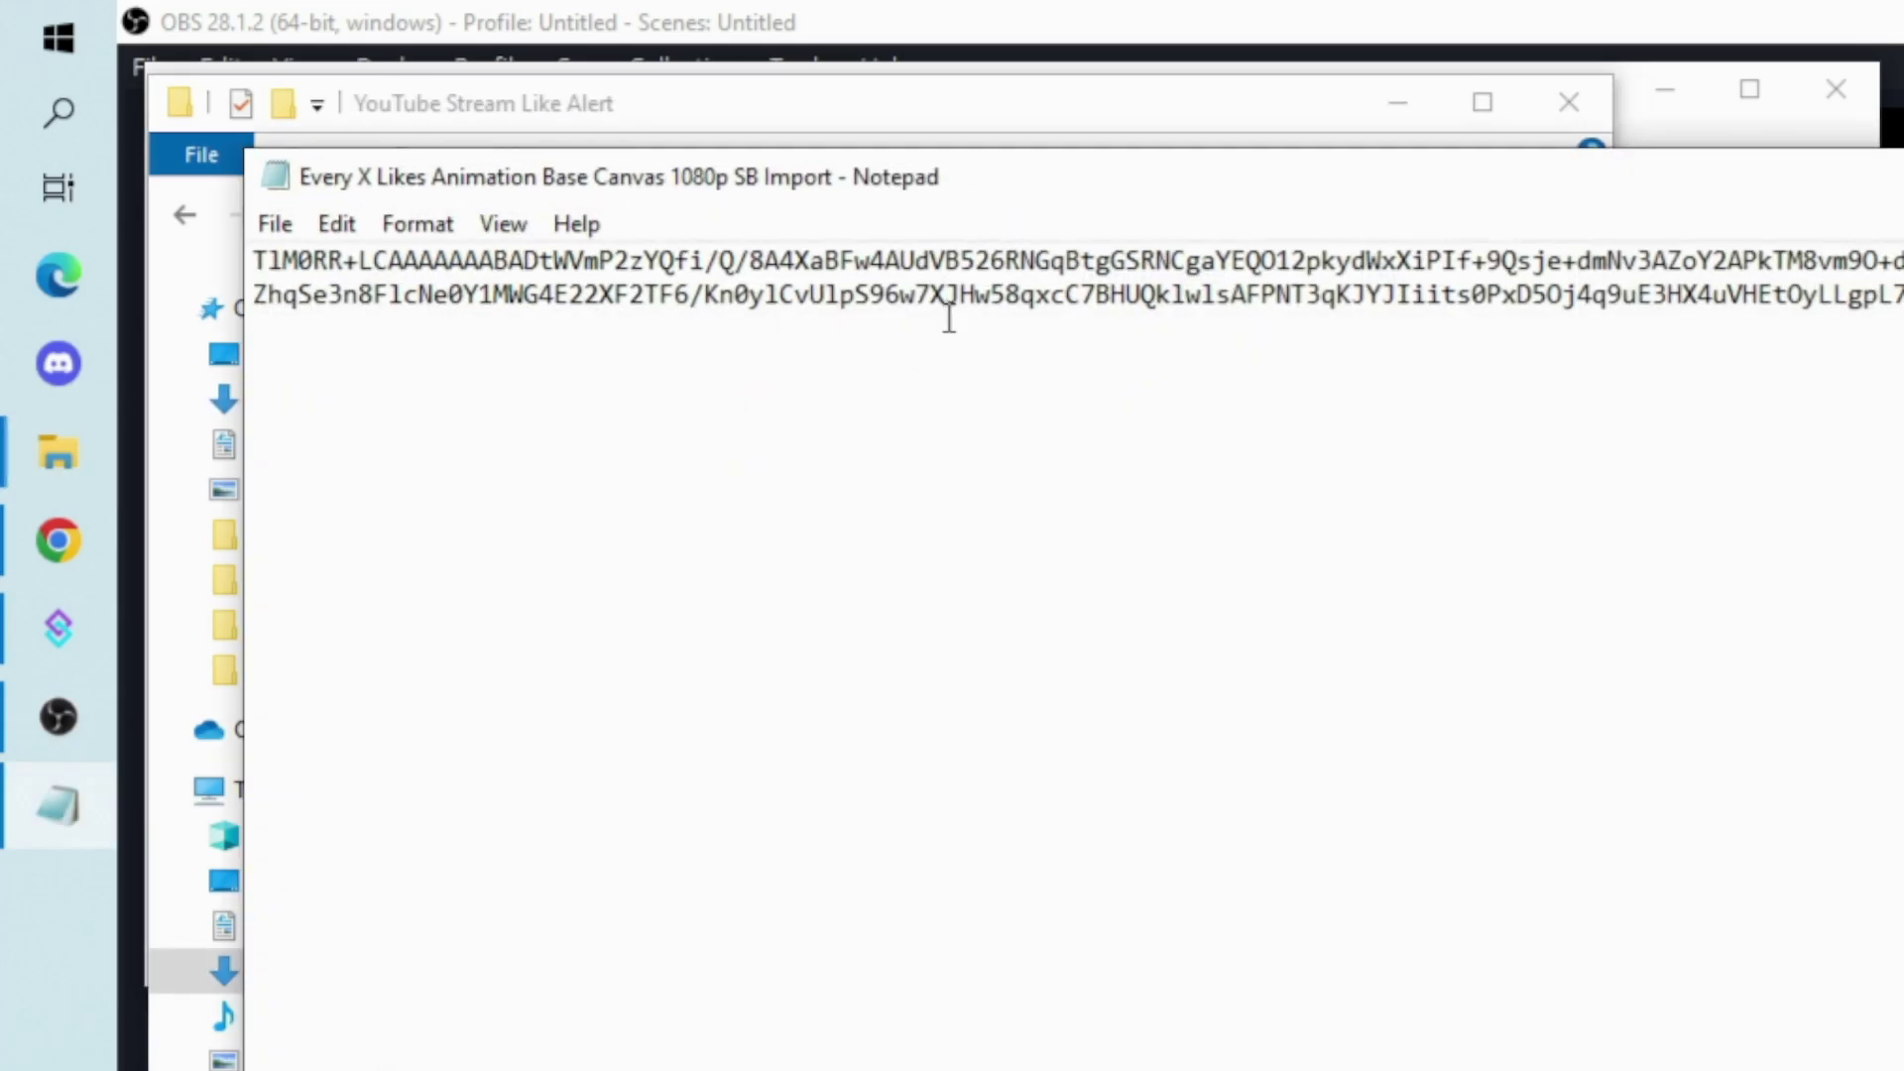
pyautogui.hotkey('ctrl', 'a')
# Step: Paste the copied import string into Streamer.bot's Import Actions dialog
pyautogui.click(1670, 140)
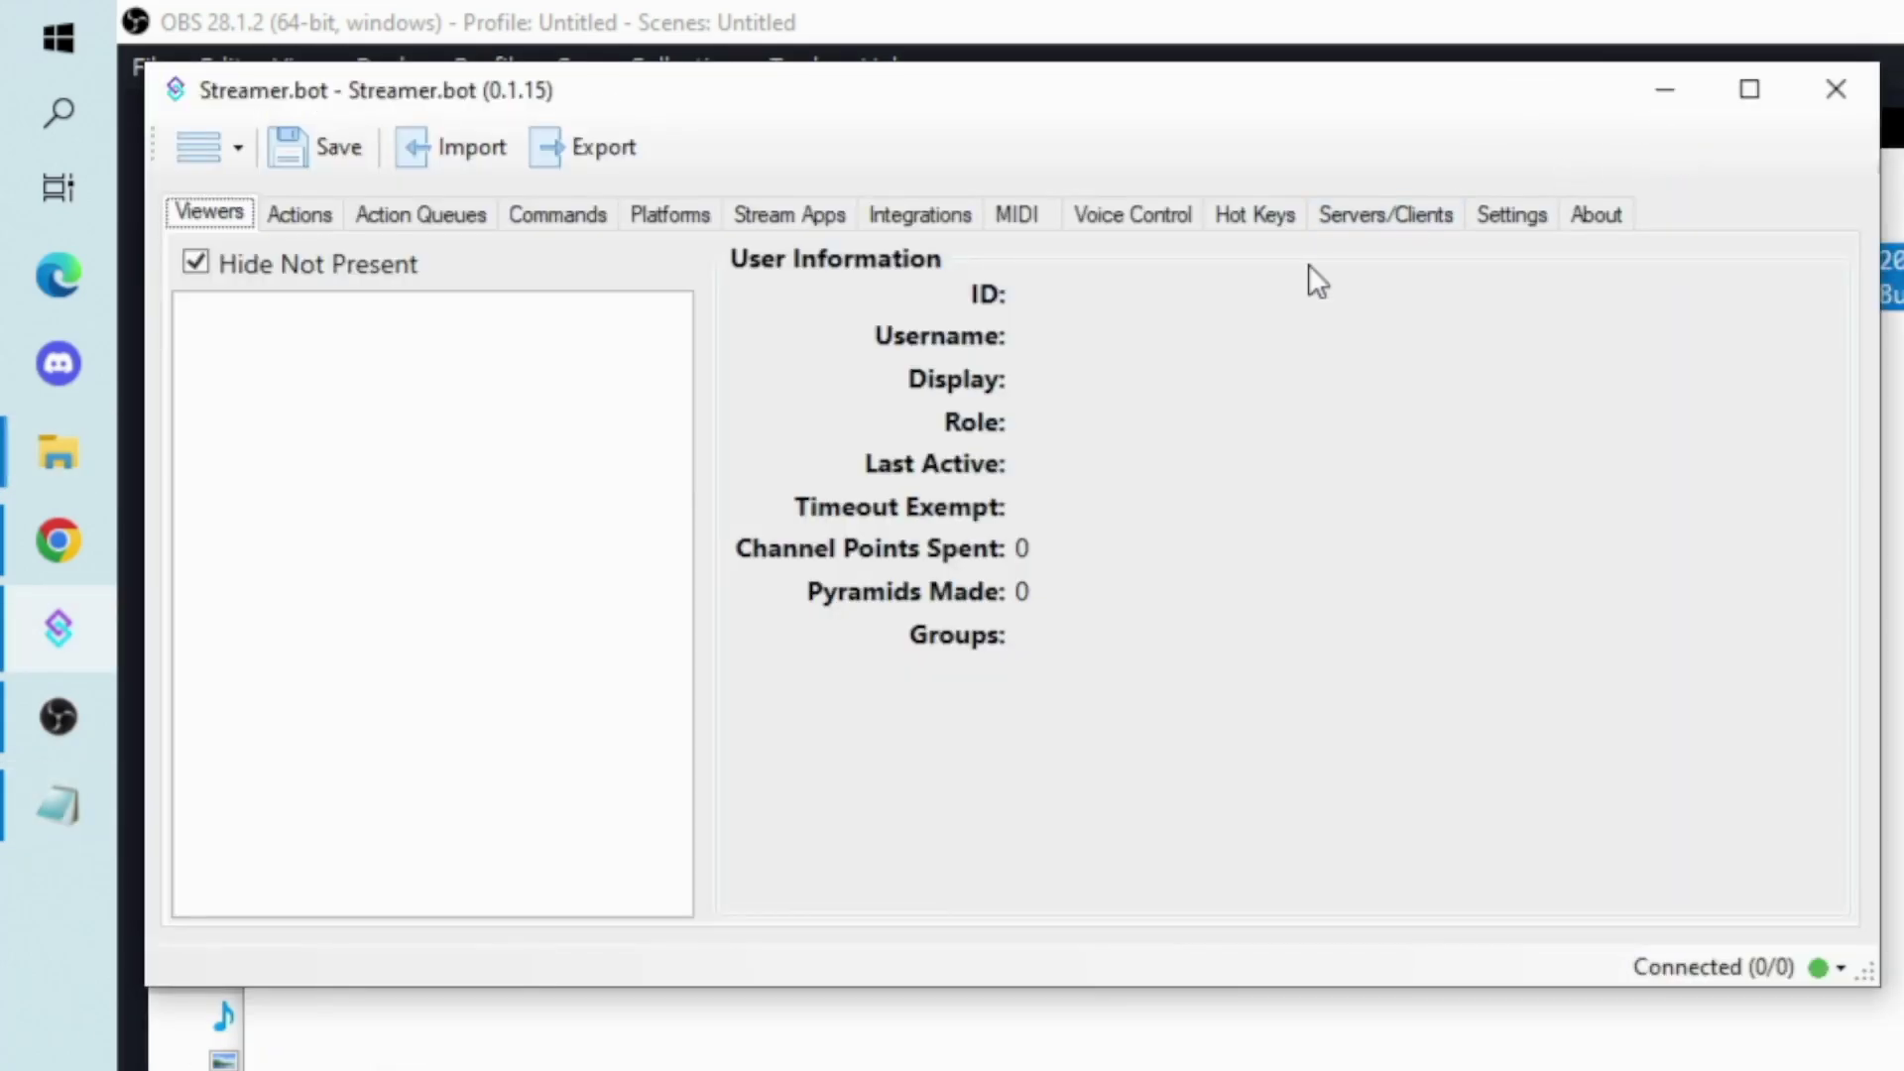
pyautogui.click(462, 157)
pyautogui.click(447, 199)
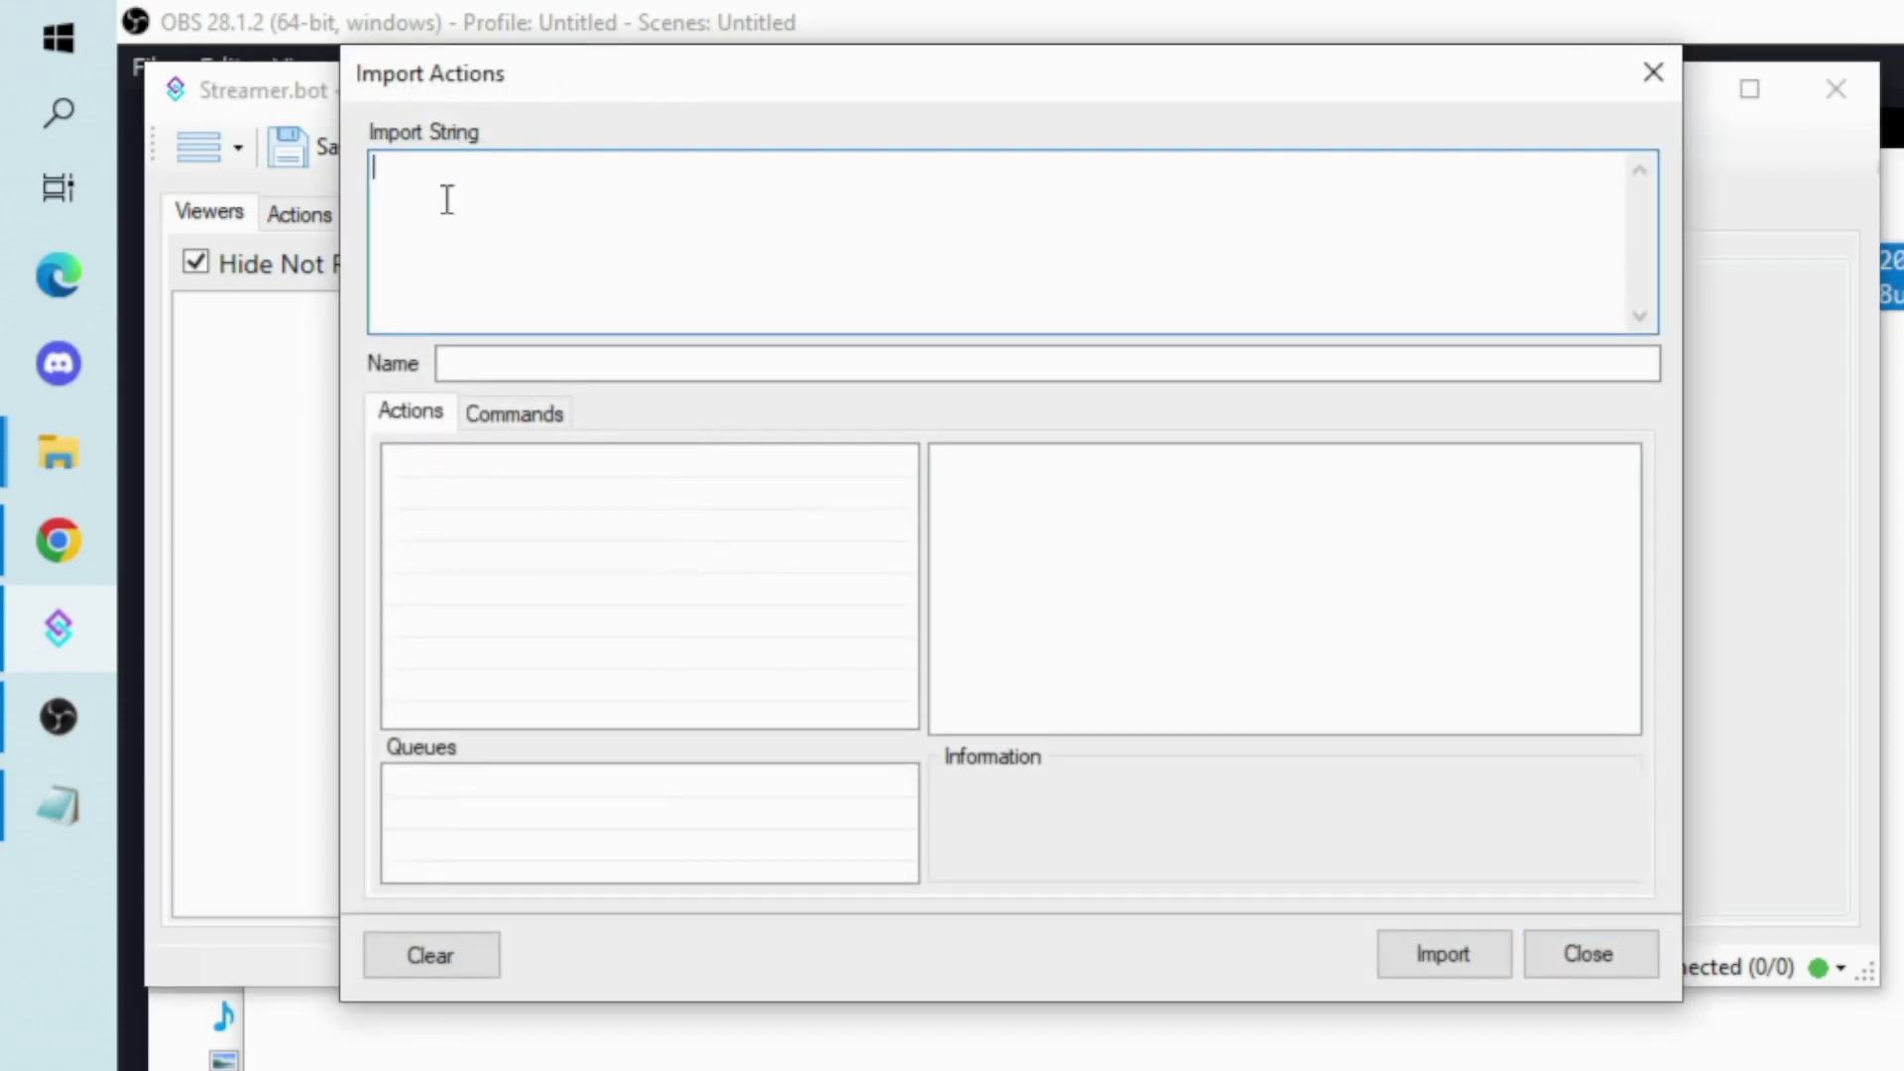
pyautogui.hotkey('ctrl', 'v')
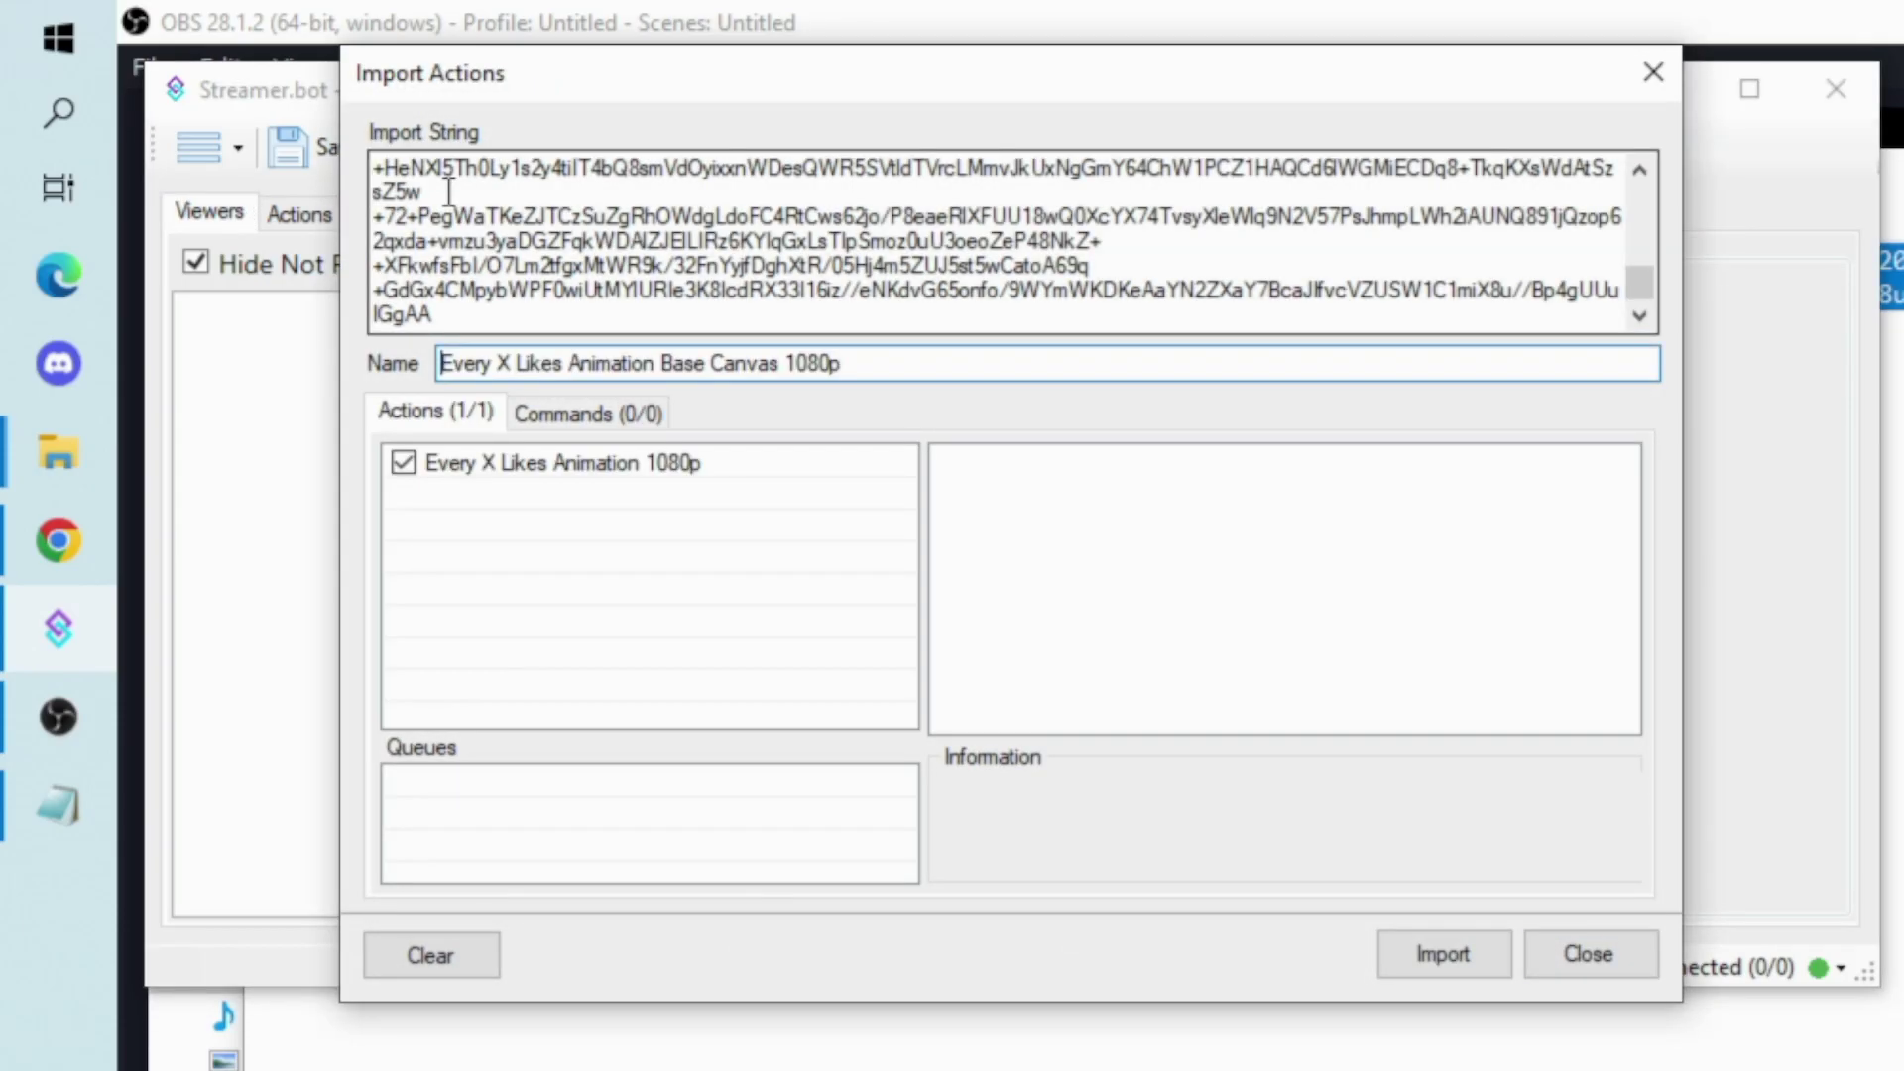
# Step: Import the Every X Likes Animation 1080p action and review its sub-actions in a larger window
pyautogui.click(1442, 955)
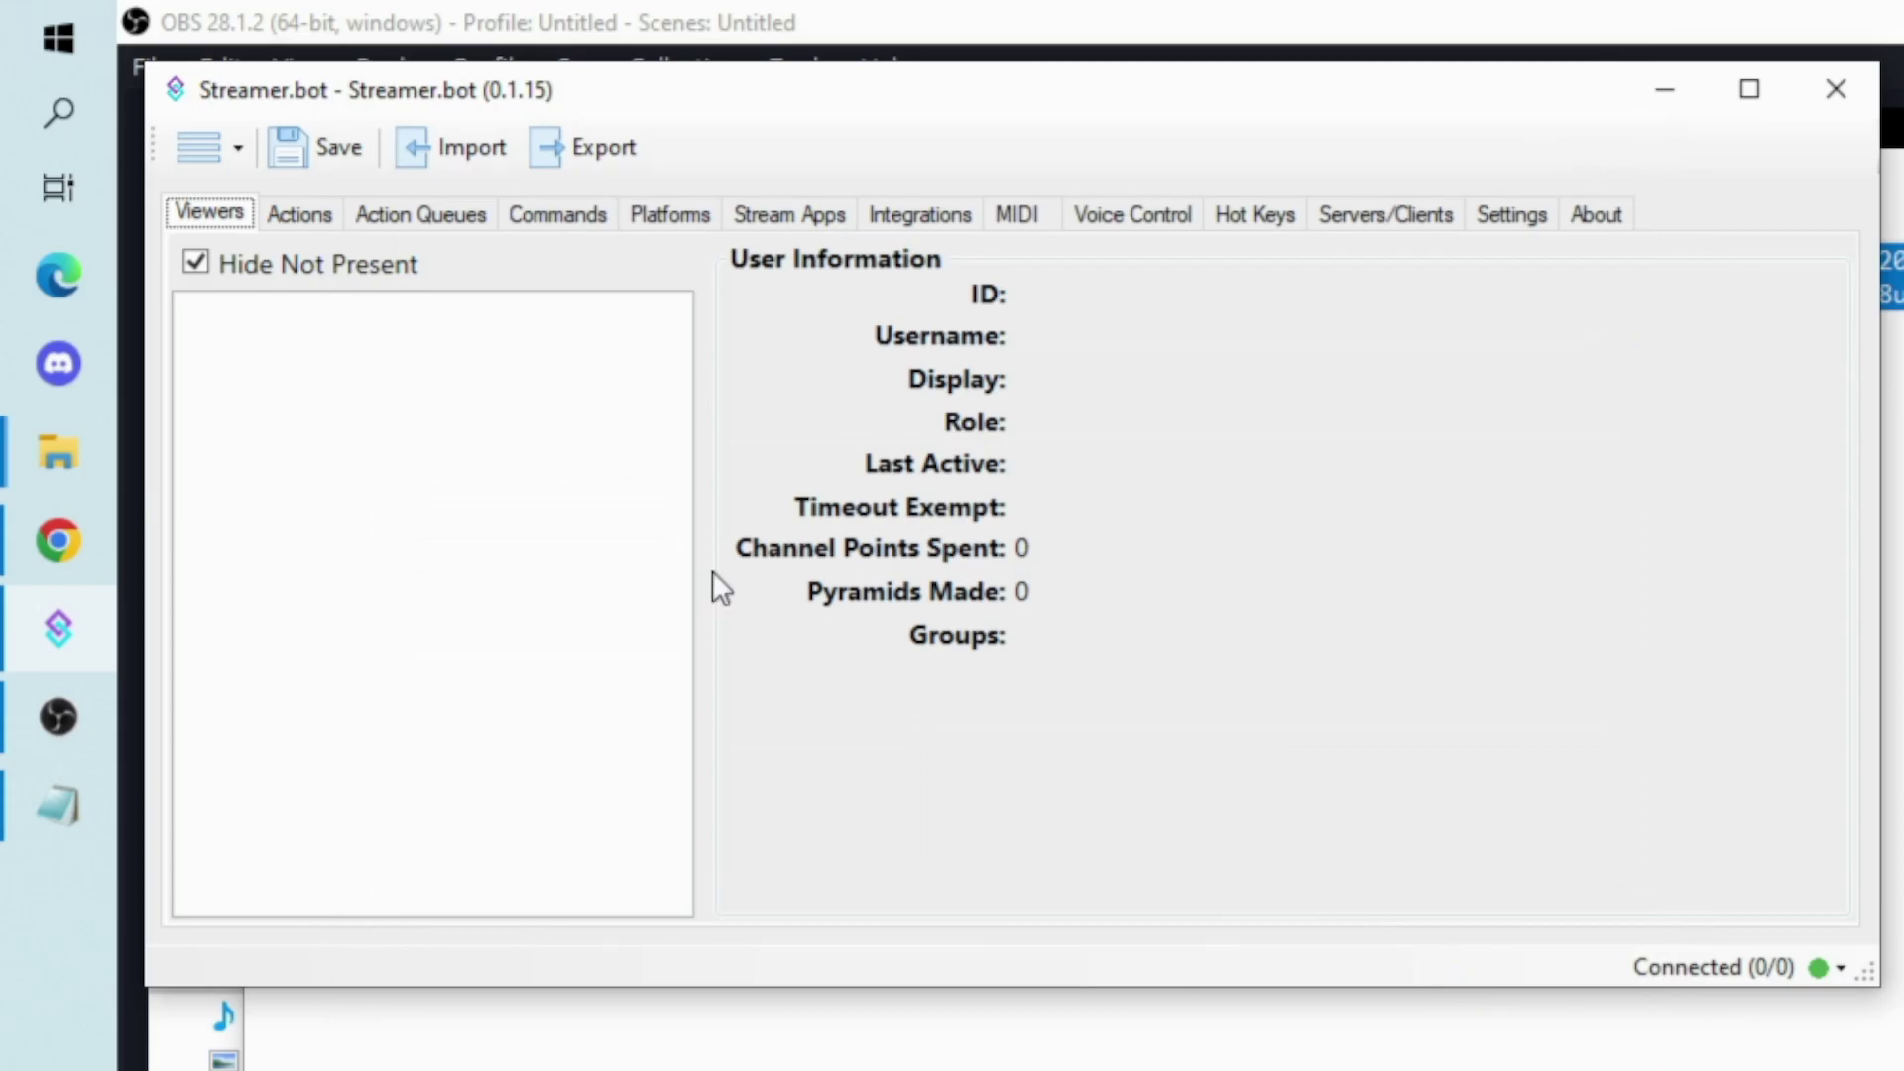
pyautogui.click(308, 213)
pyautogui.click(350, 395)
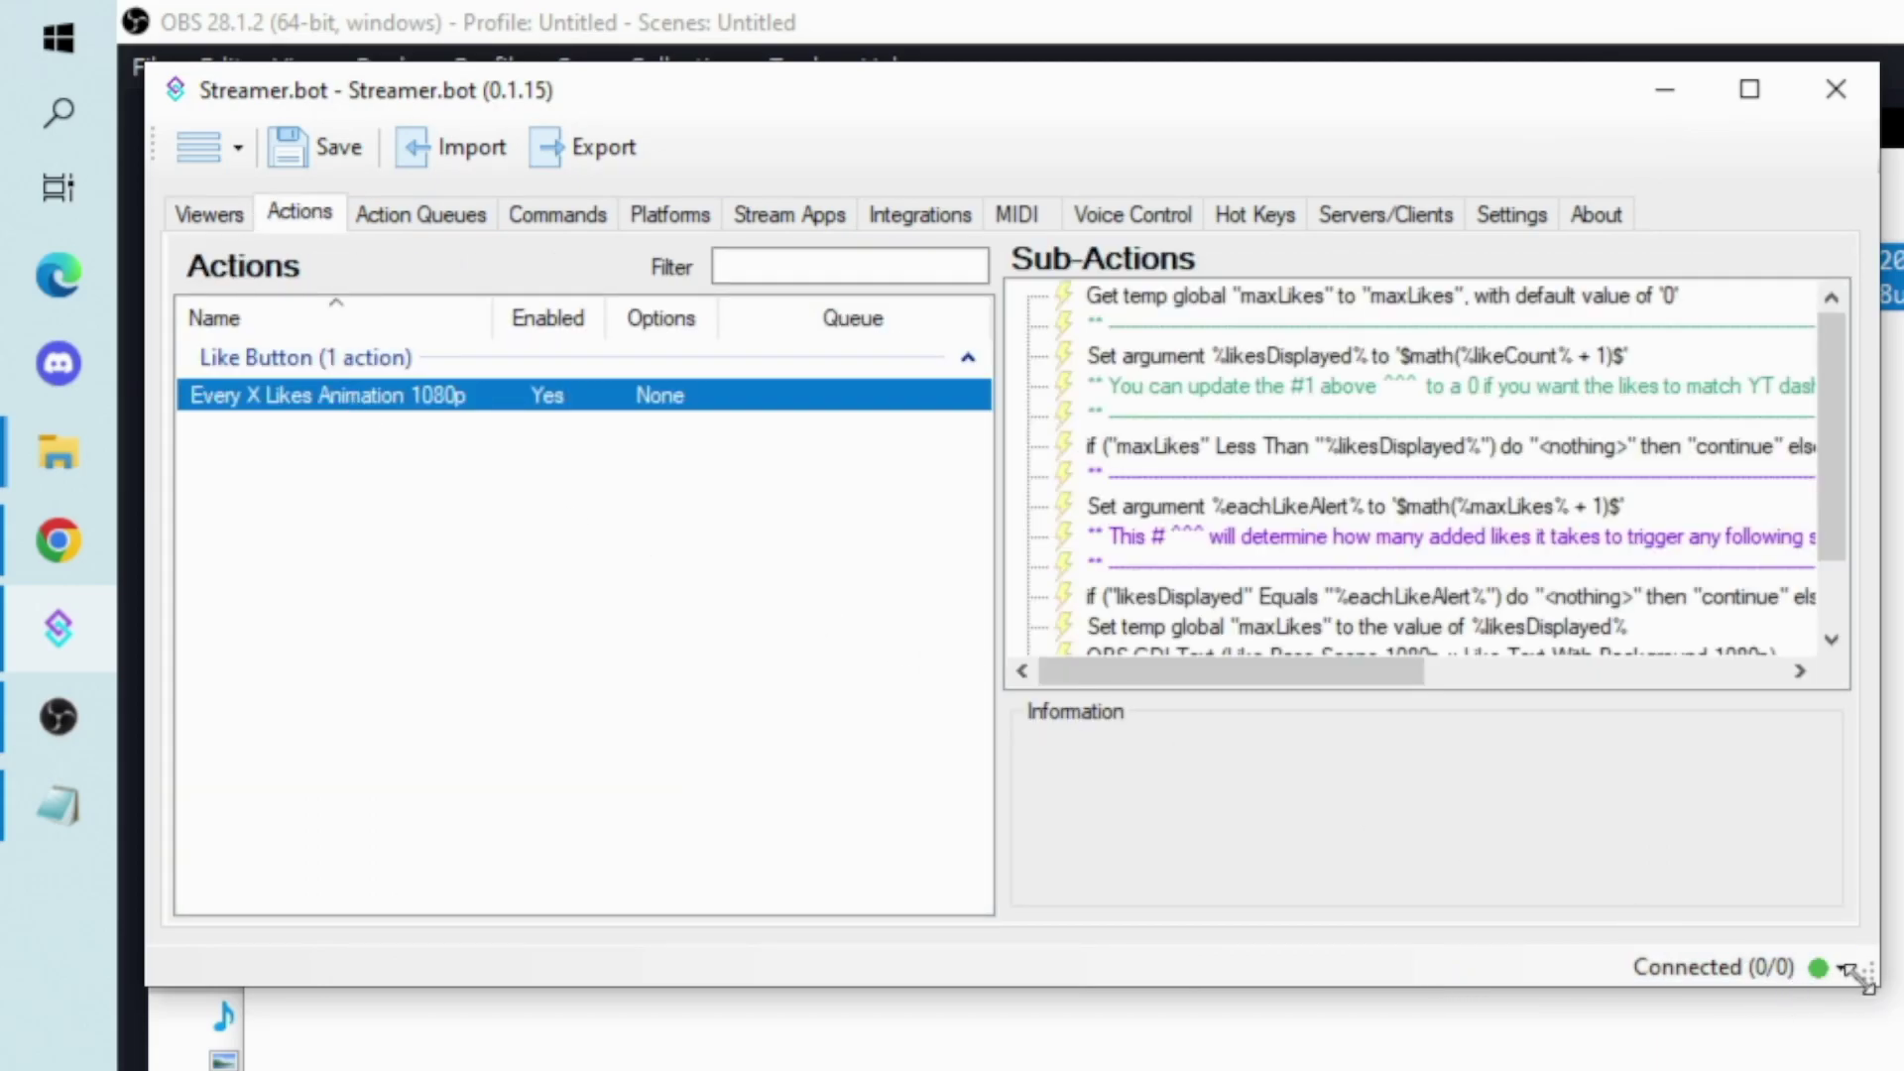
pyautogui.moveTo(1864, 974); pyautogui.dragTo(1903, 1026)
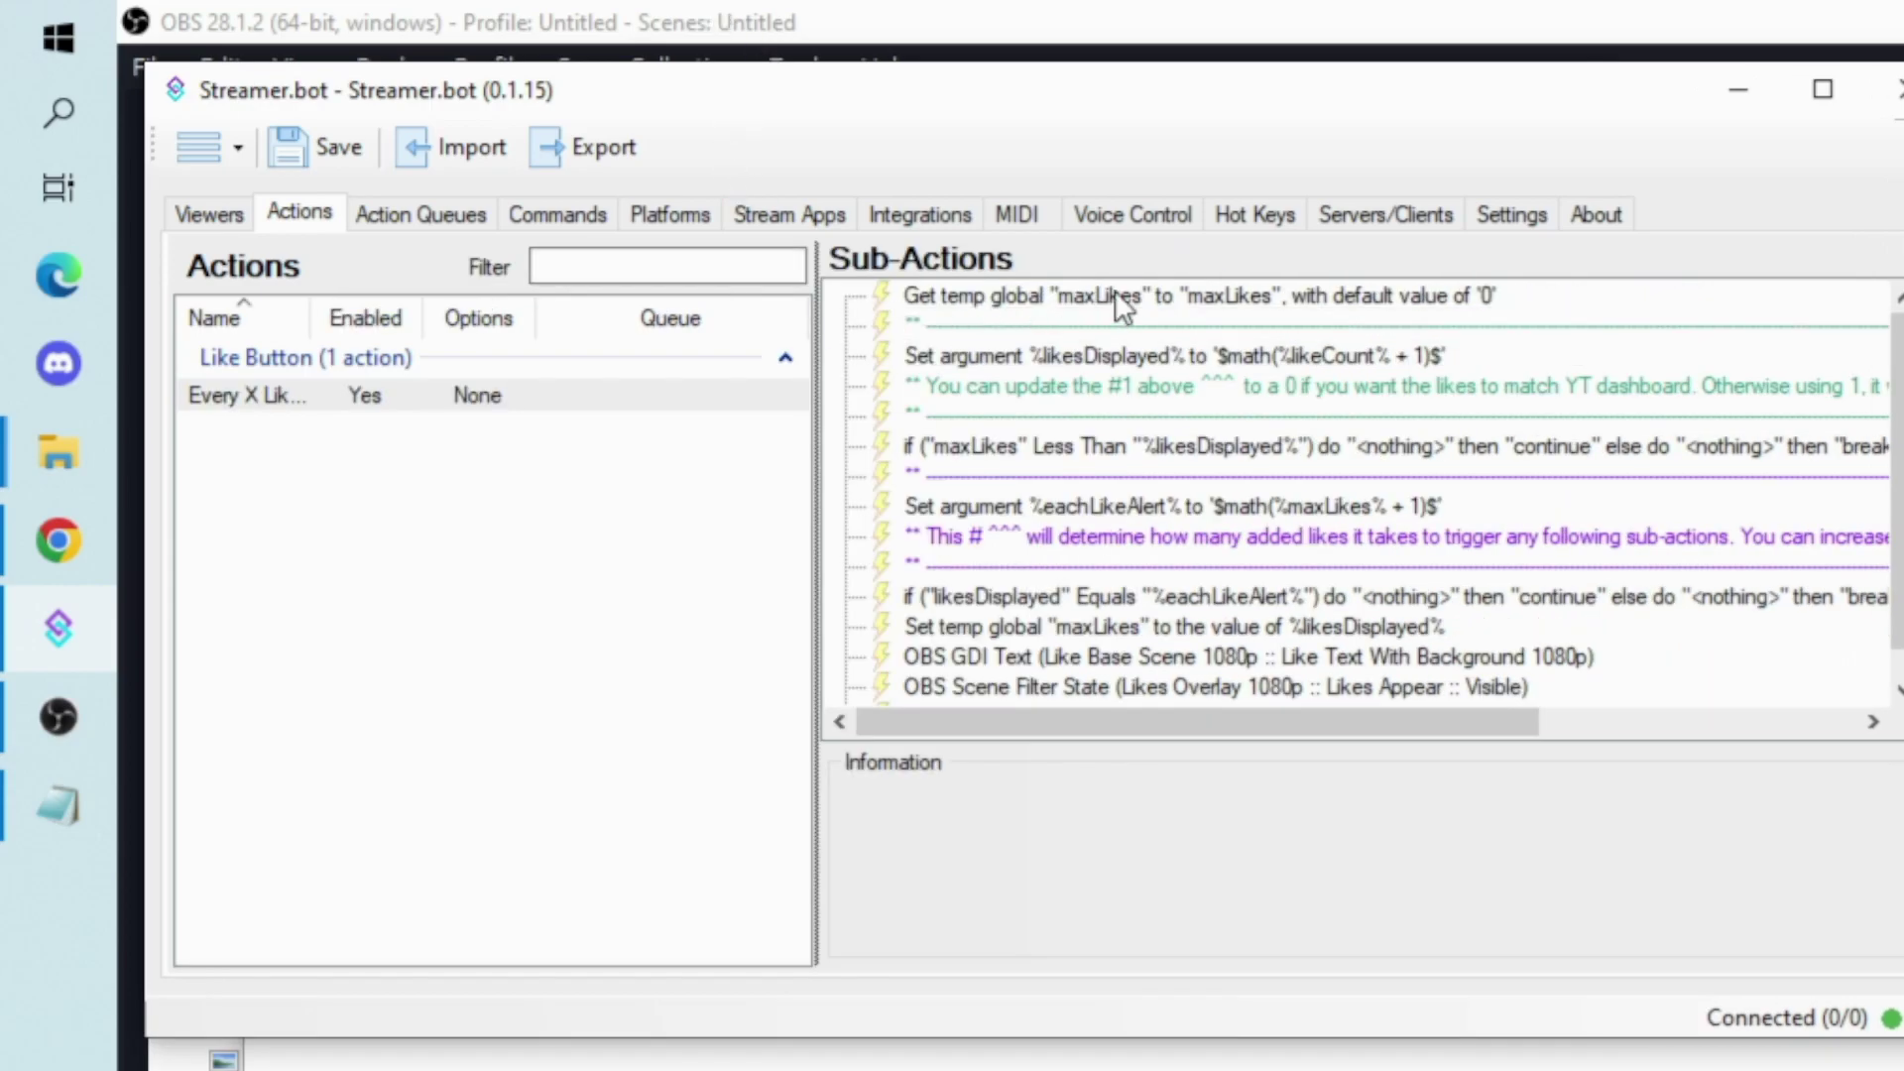
# Step: Accept YouTube's terms and assign Every X Likes Animation 1080p to the Statistics Update broadcast event
pyautogui.click(680, 220)
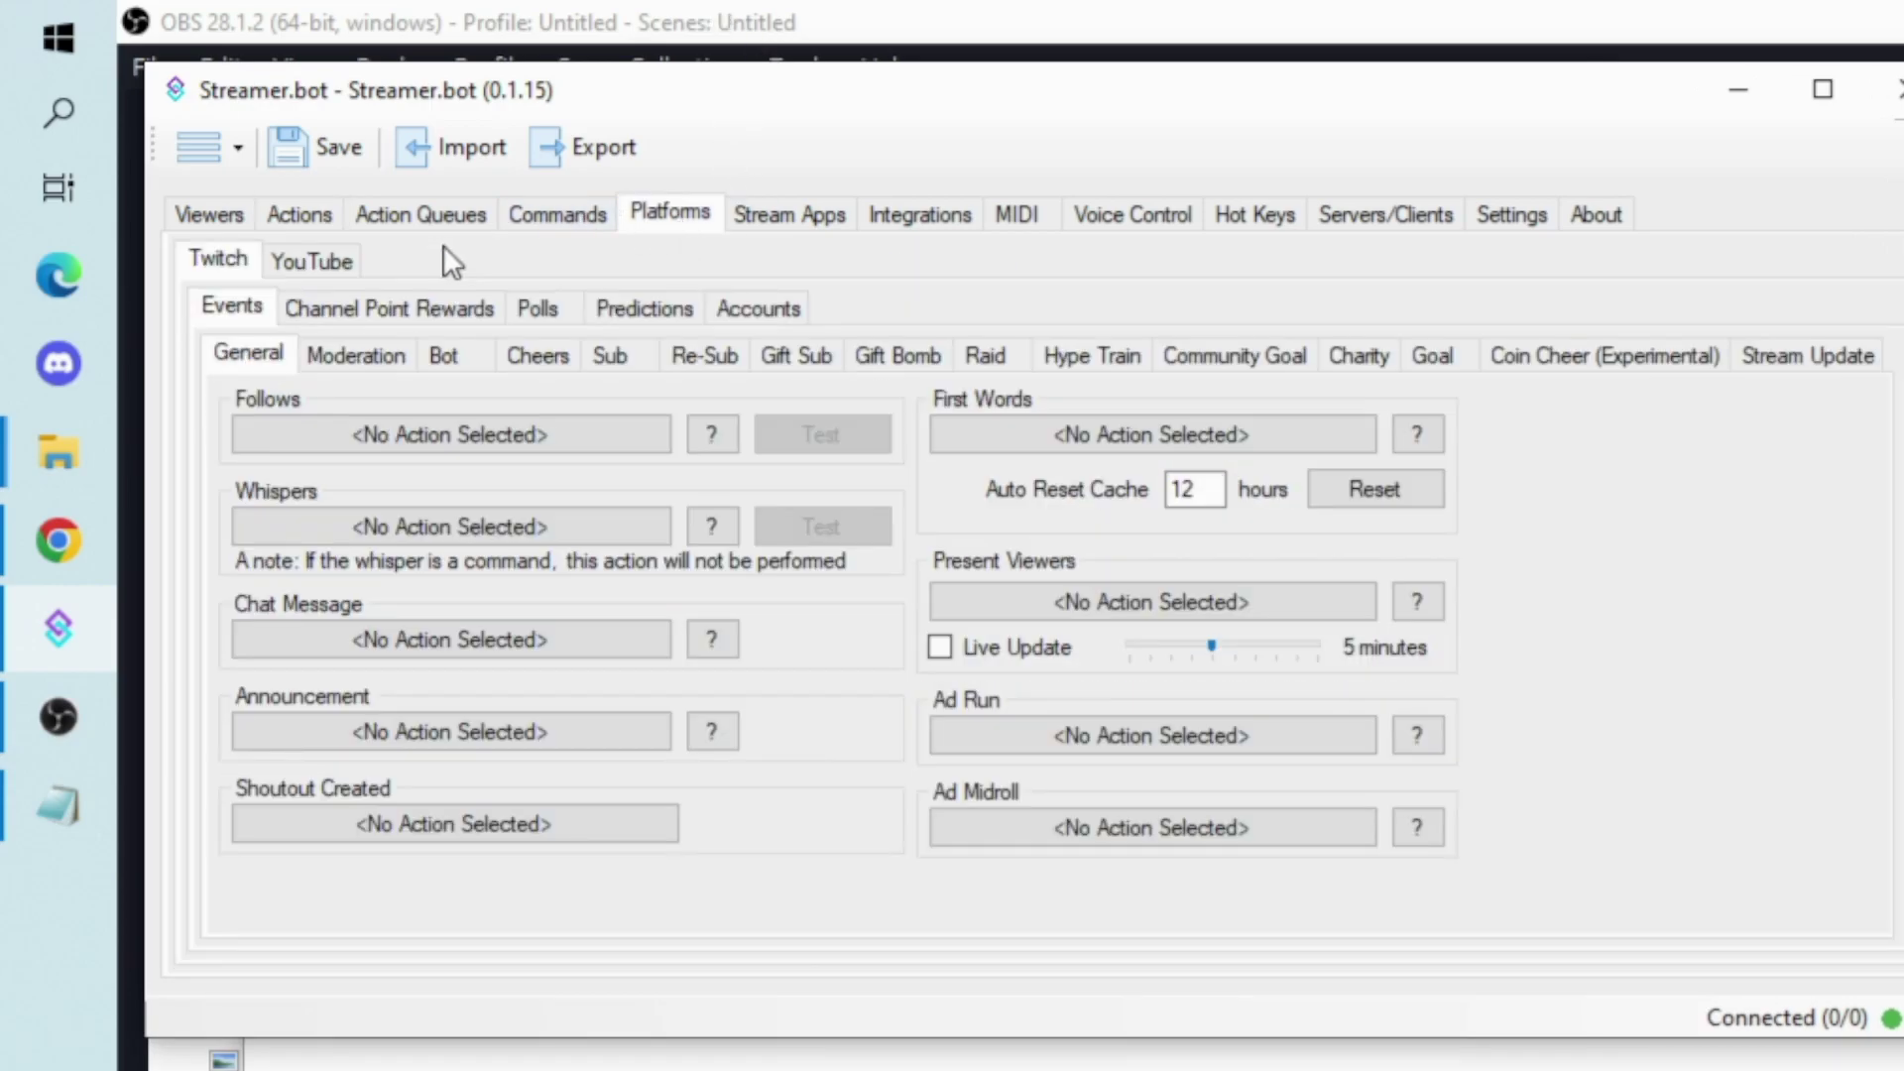
pyautogui.click(315, 261)
pyautogui.click(1055, 833)
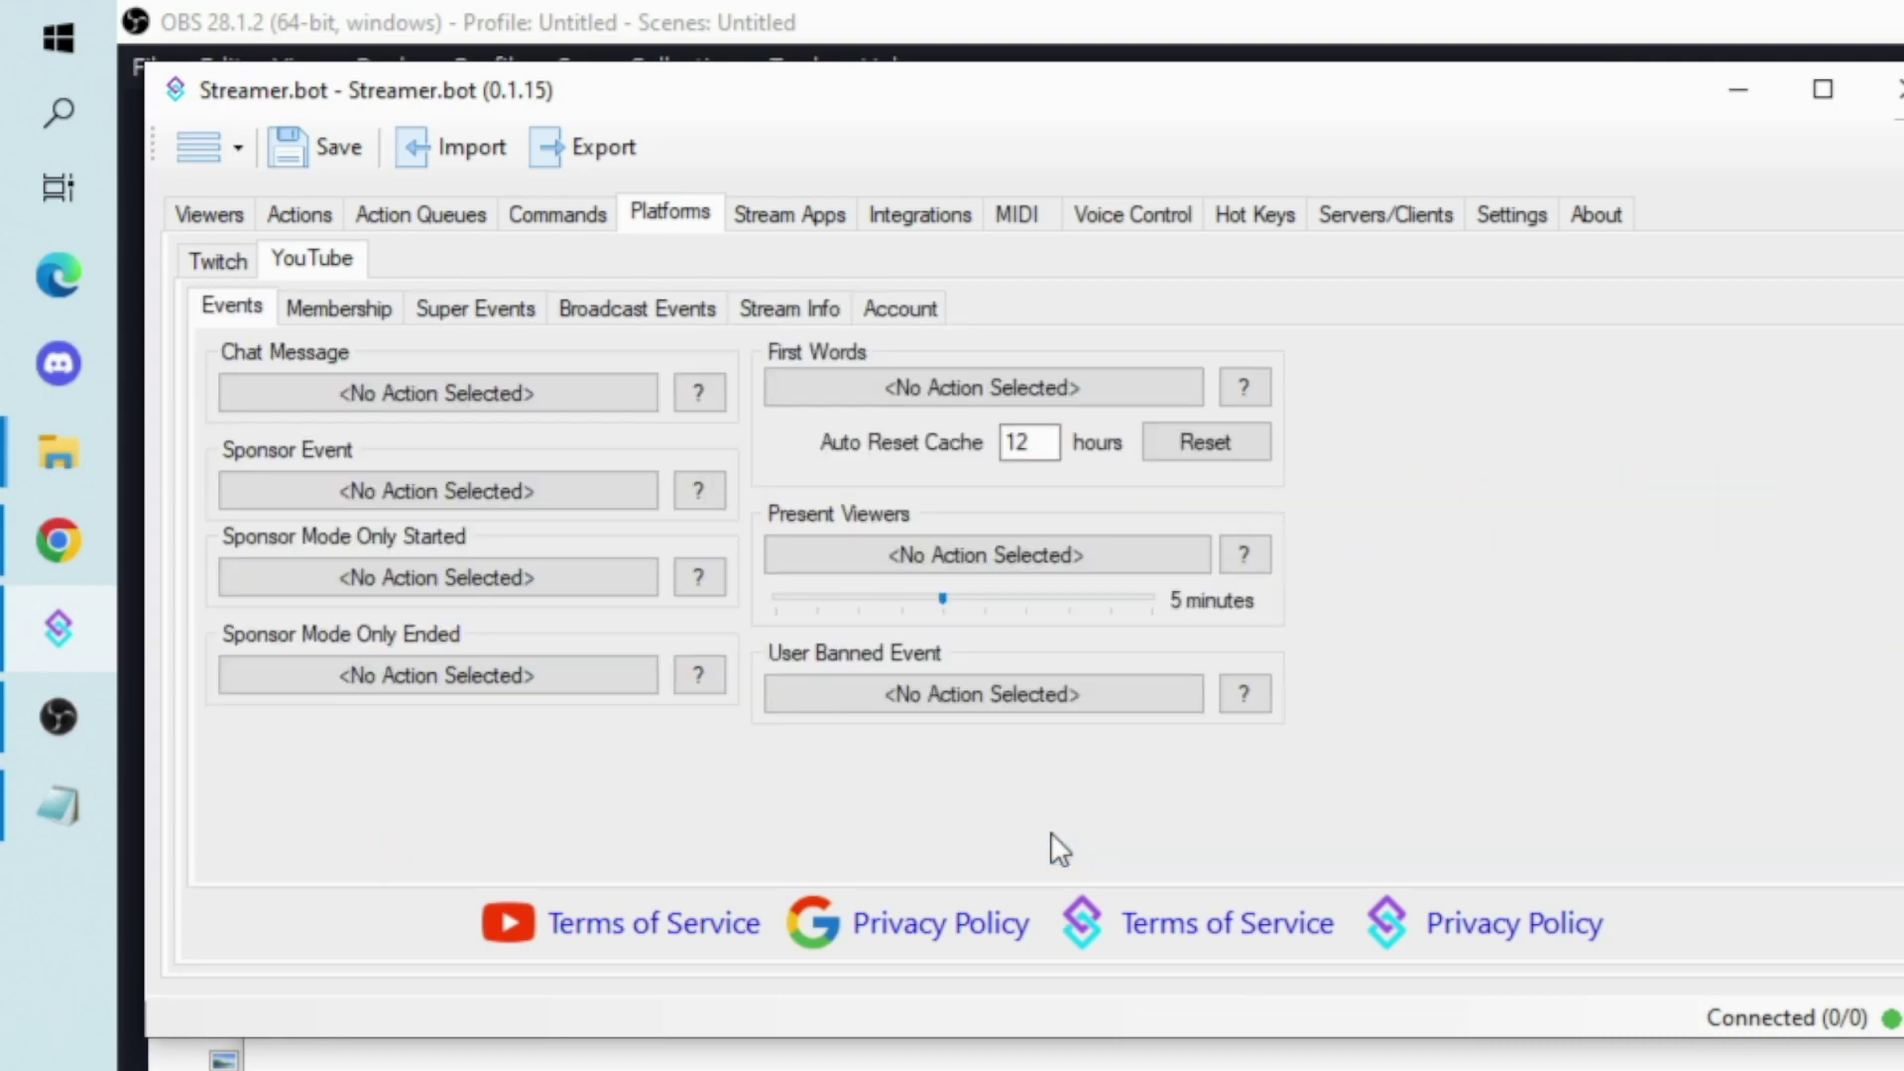
pyautogui.click(637, 318)
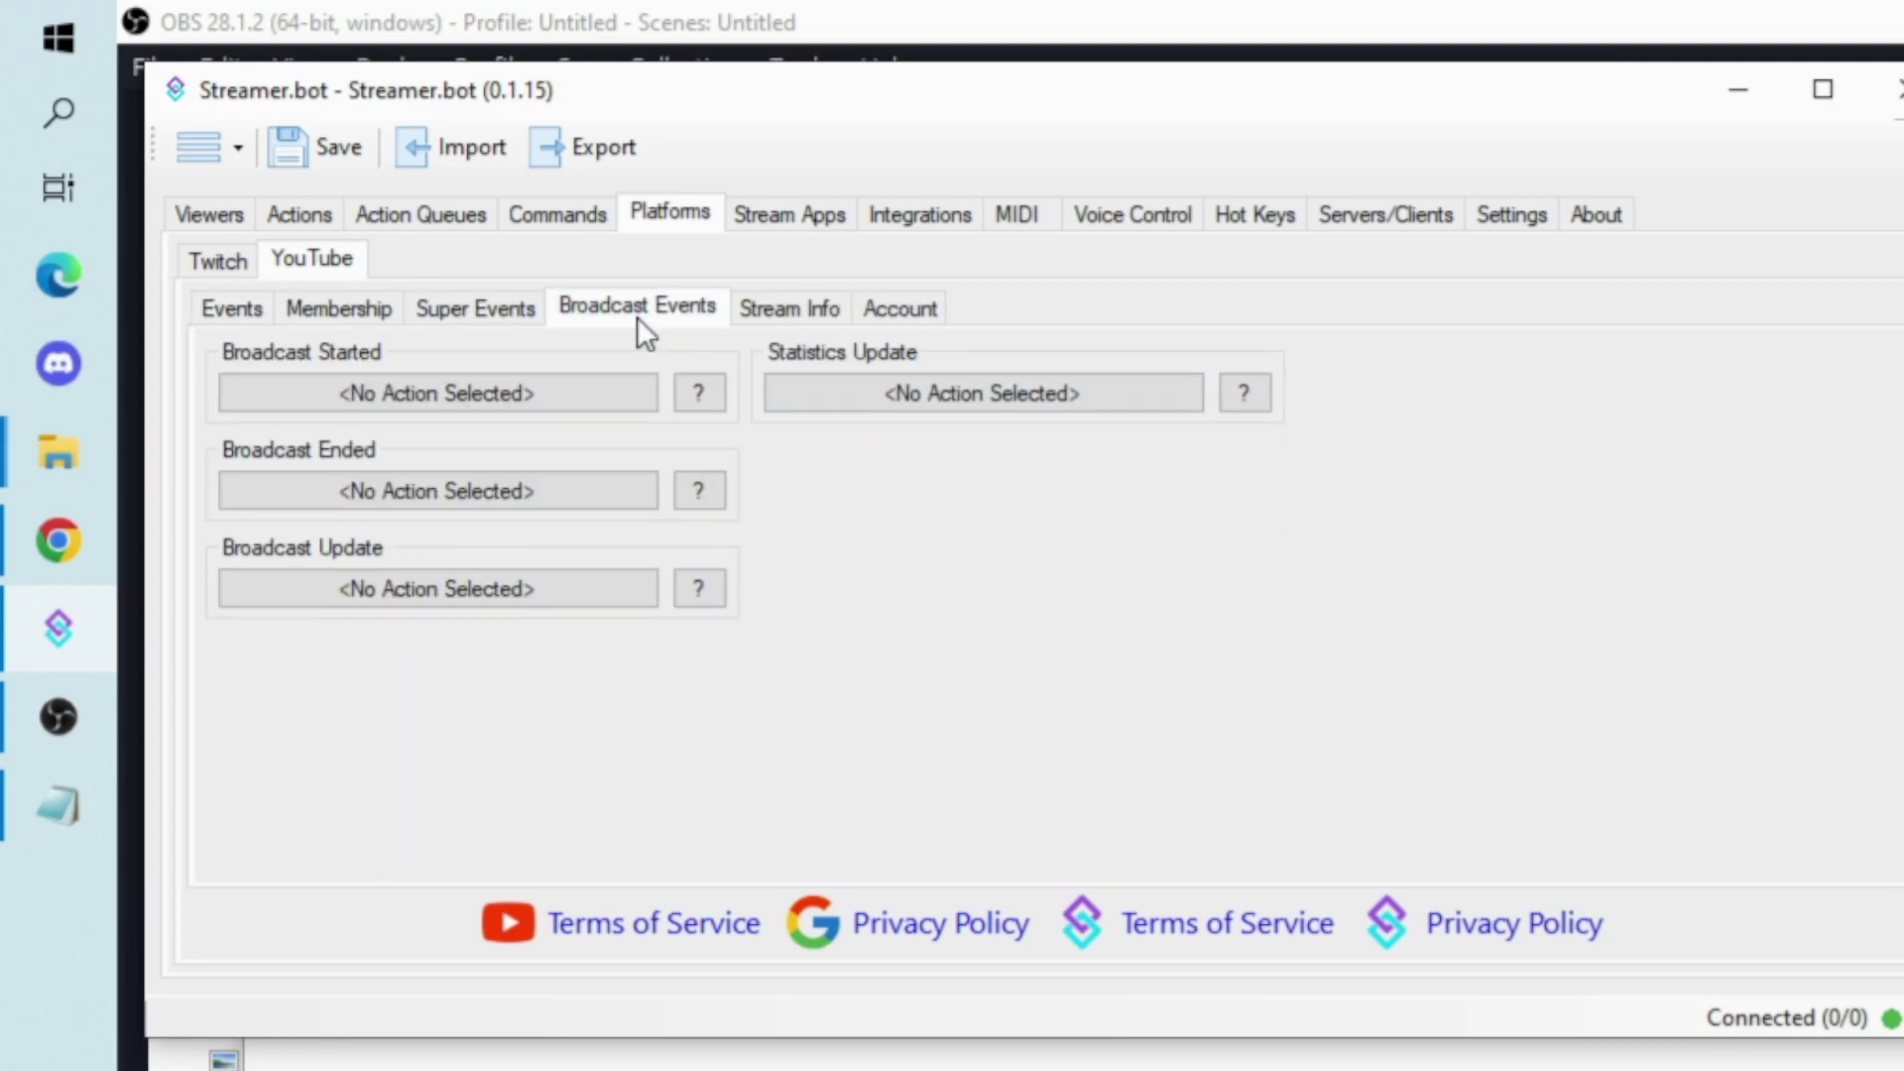
pyautogui.click(858, 395)
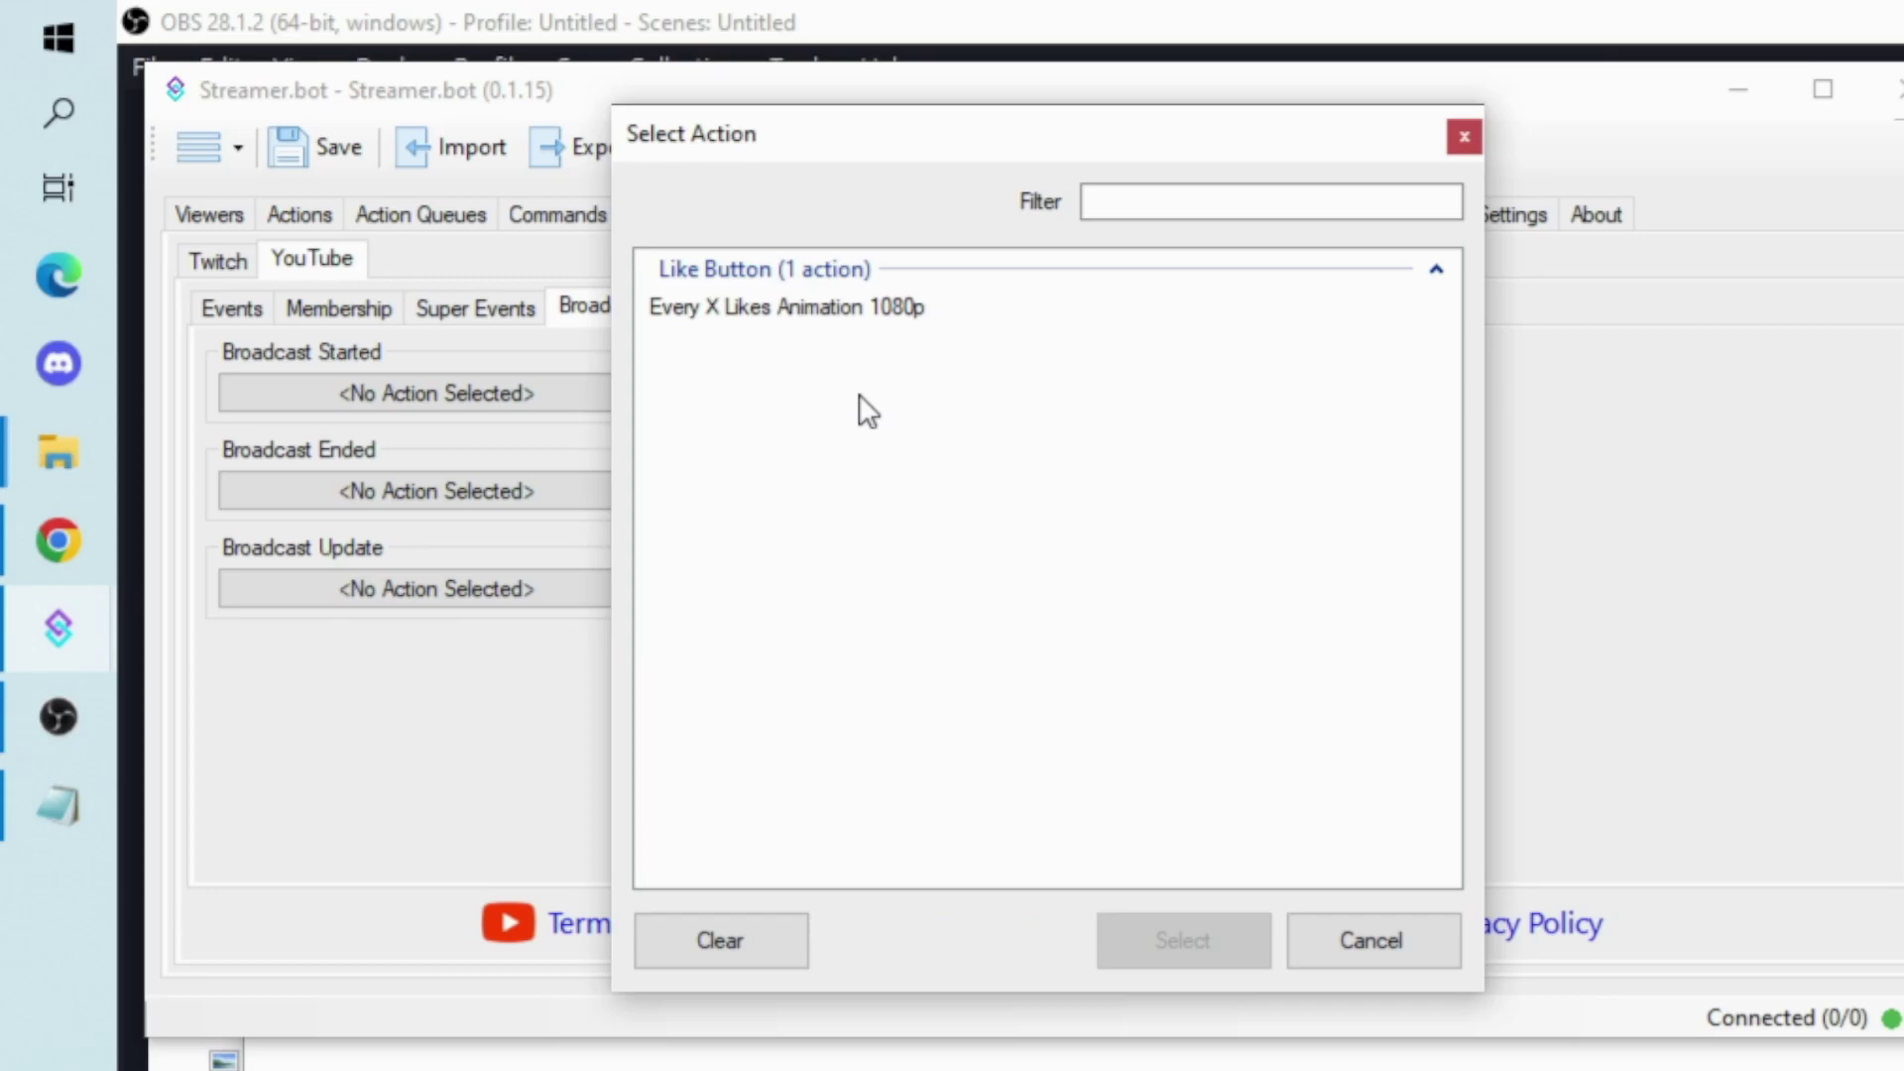
pyautogui.click(694, 307)
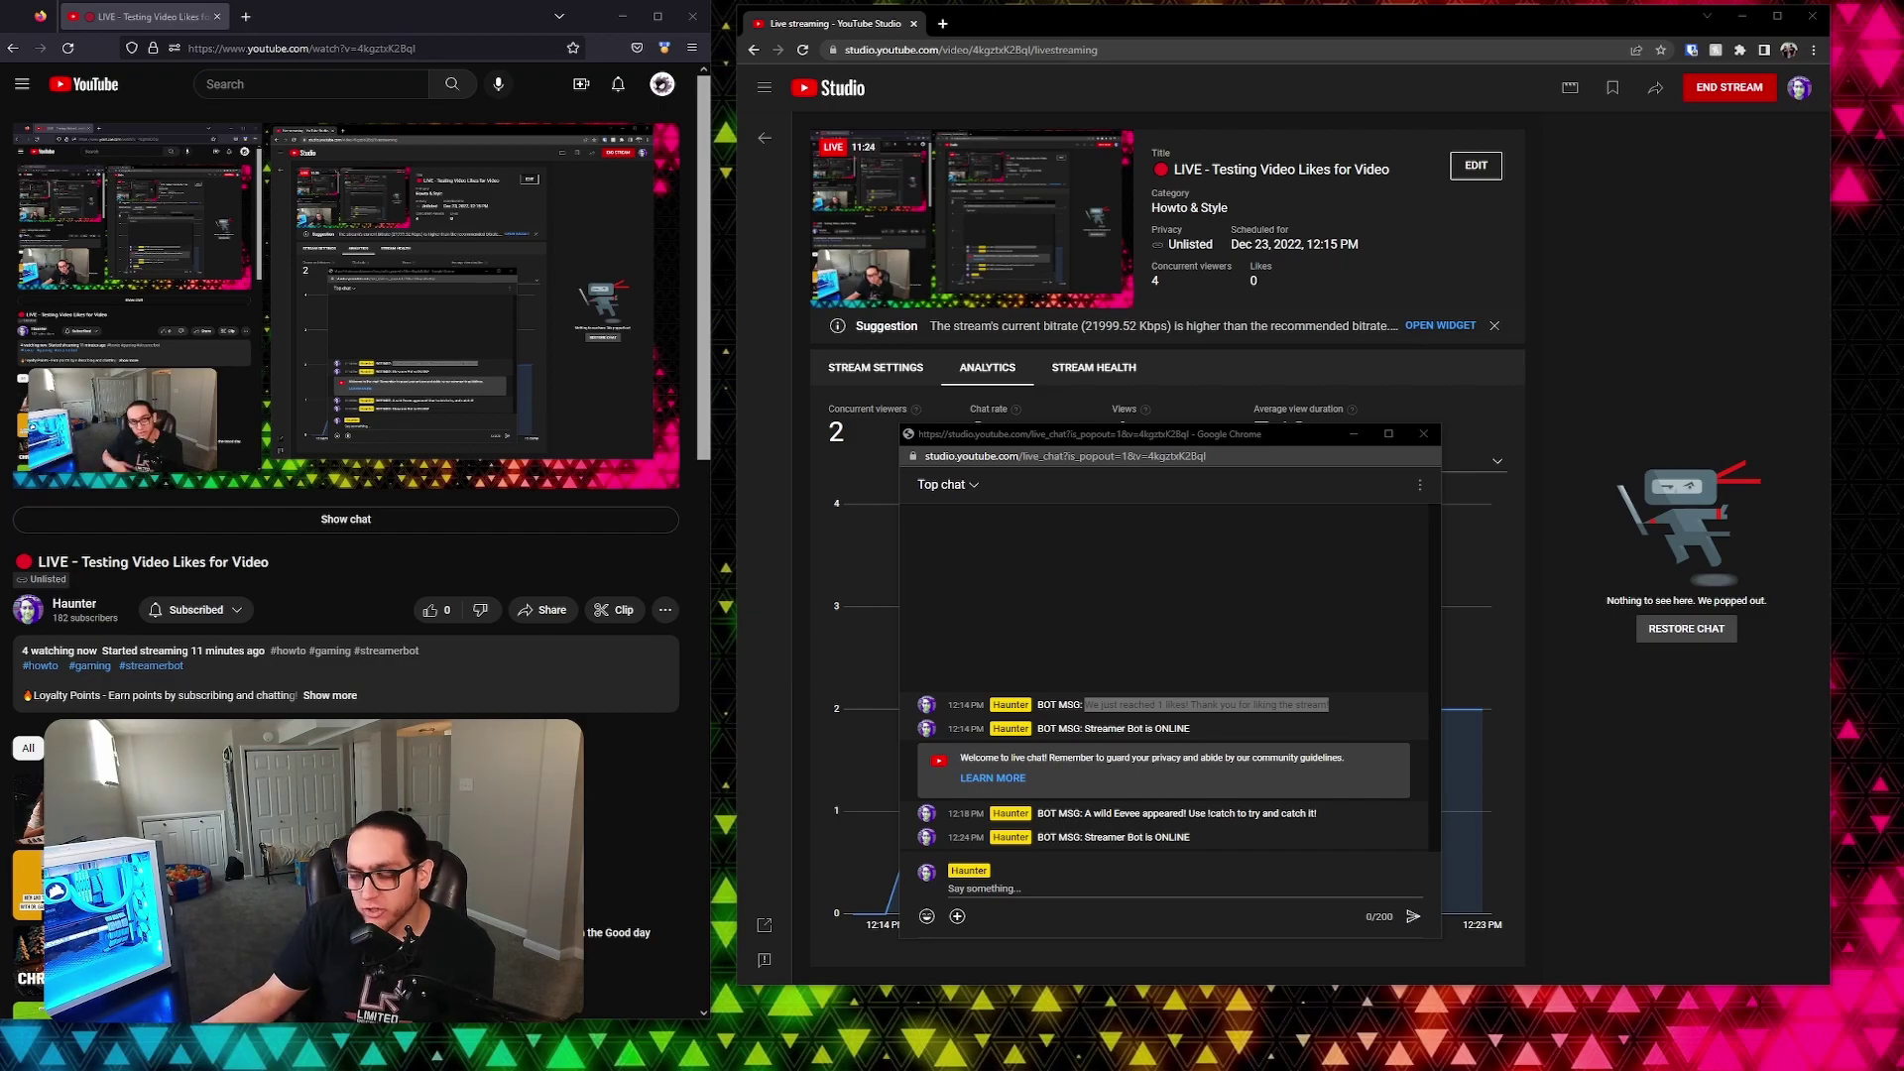
# Step: Center Streamer.bot and select the eachLikeAlert sub-action, set to $math(%maxLikes% + 2)$
pyautogui.moveTo(1903, 347); pyautogui.dragTo(609, 235)
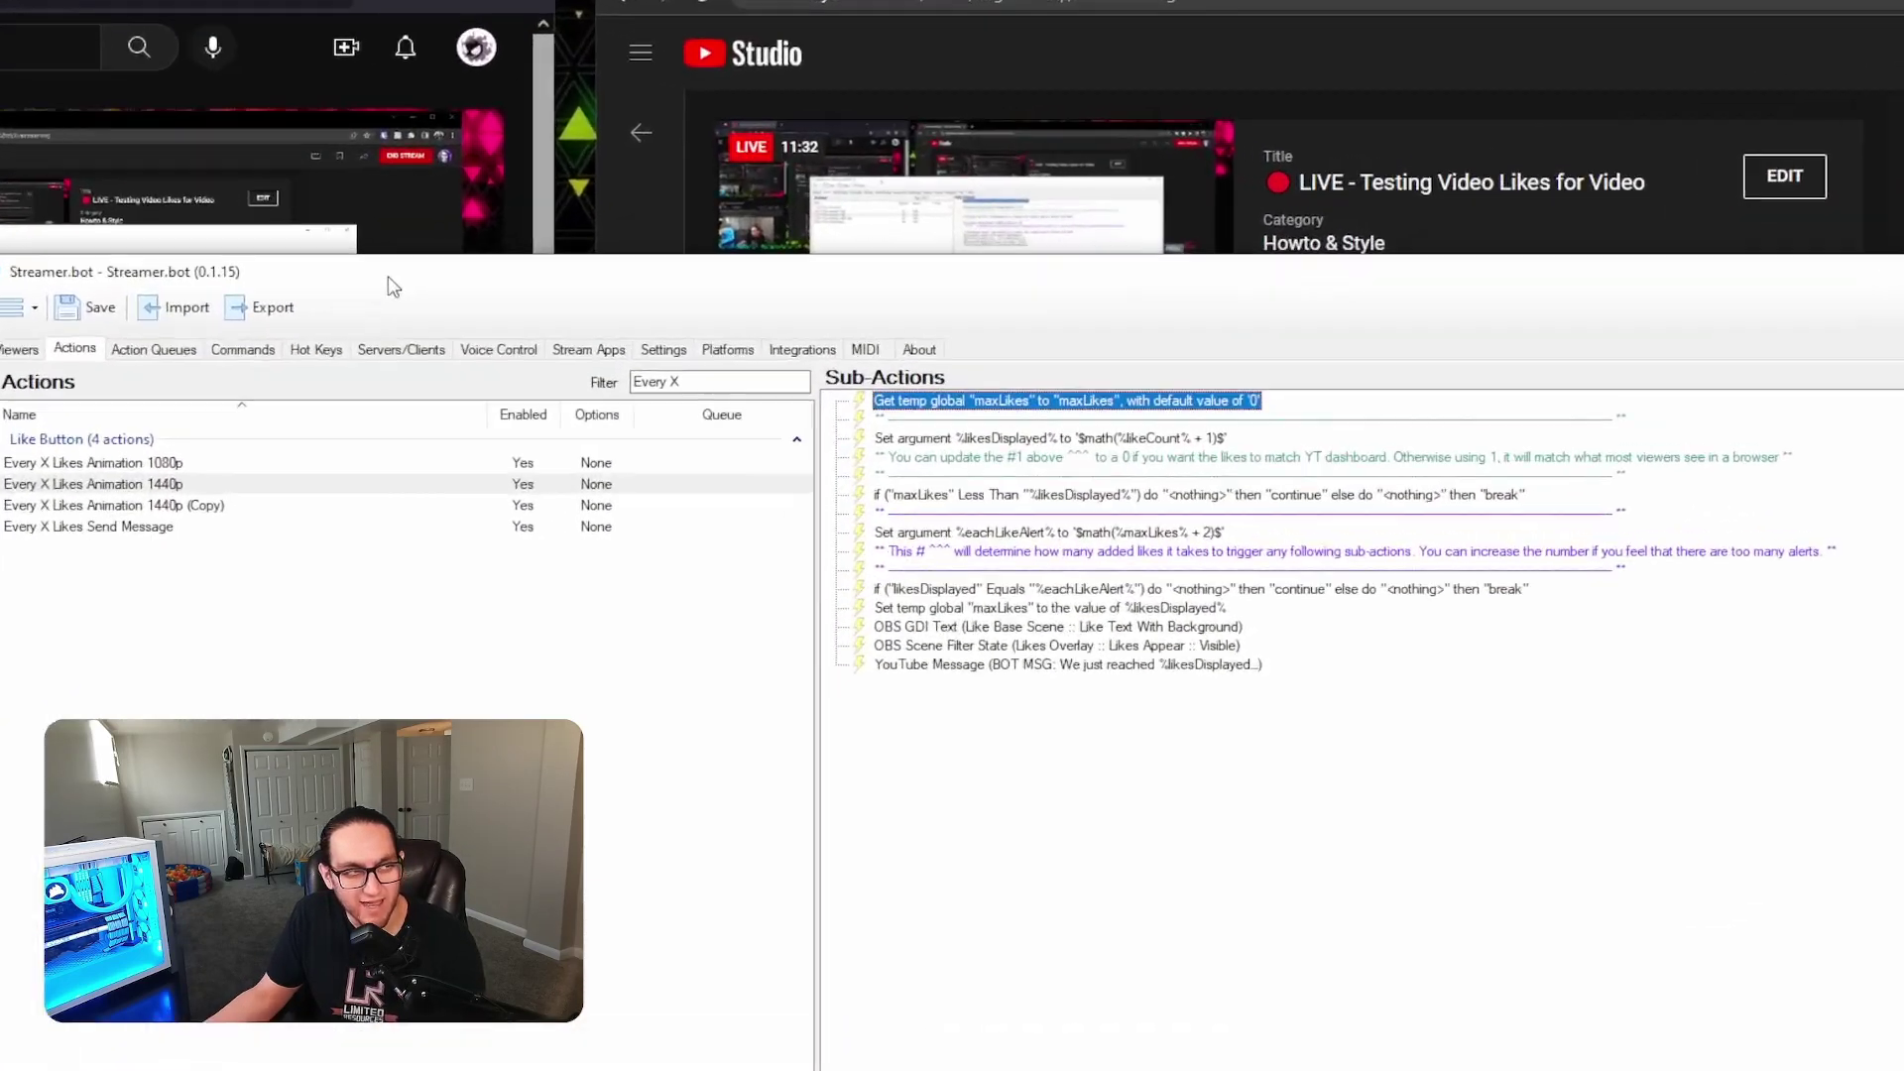
pyautogui.click(1255, 628)
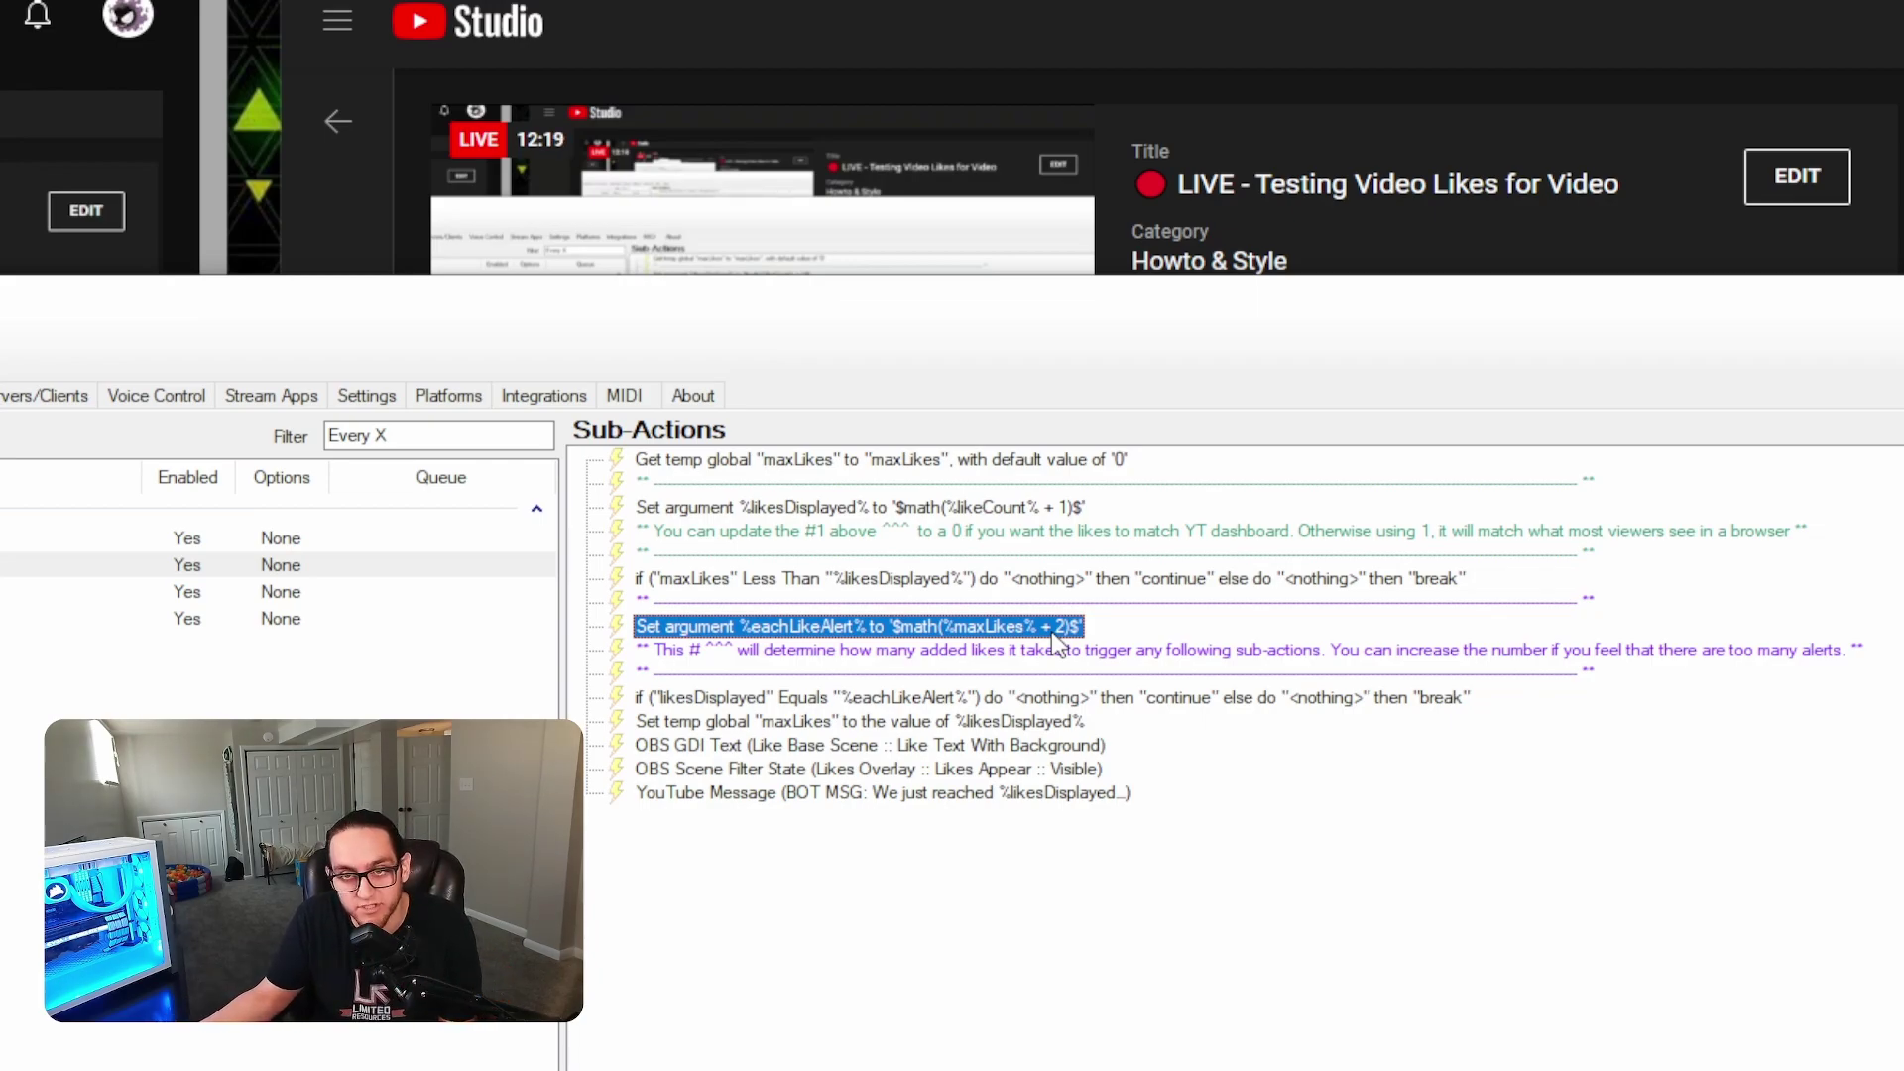
pyautogui.doubleClick(1054, 635)
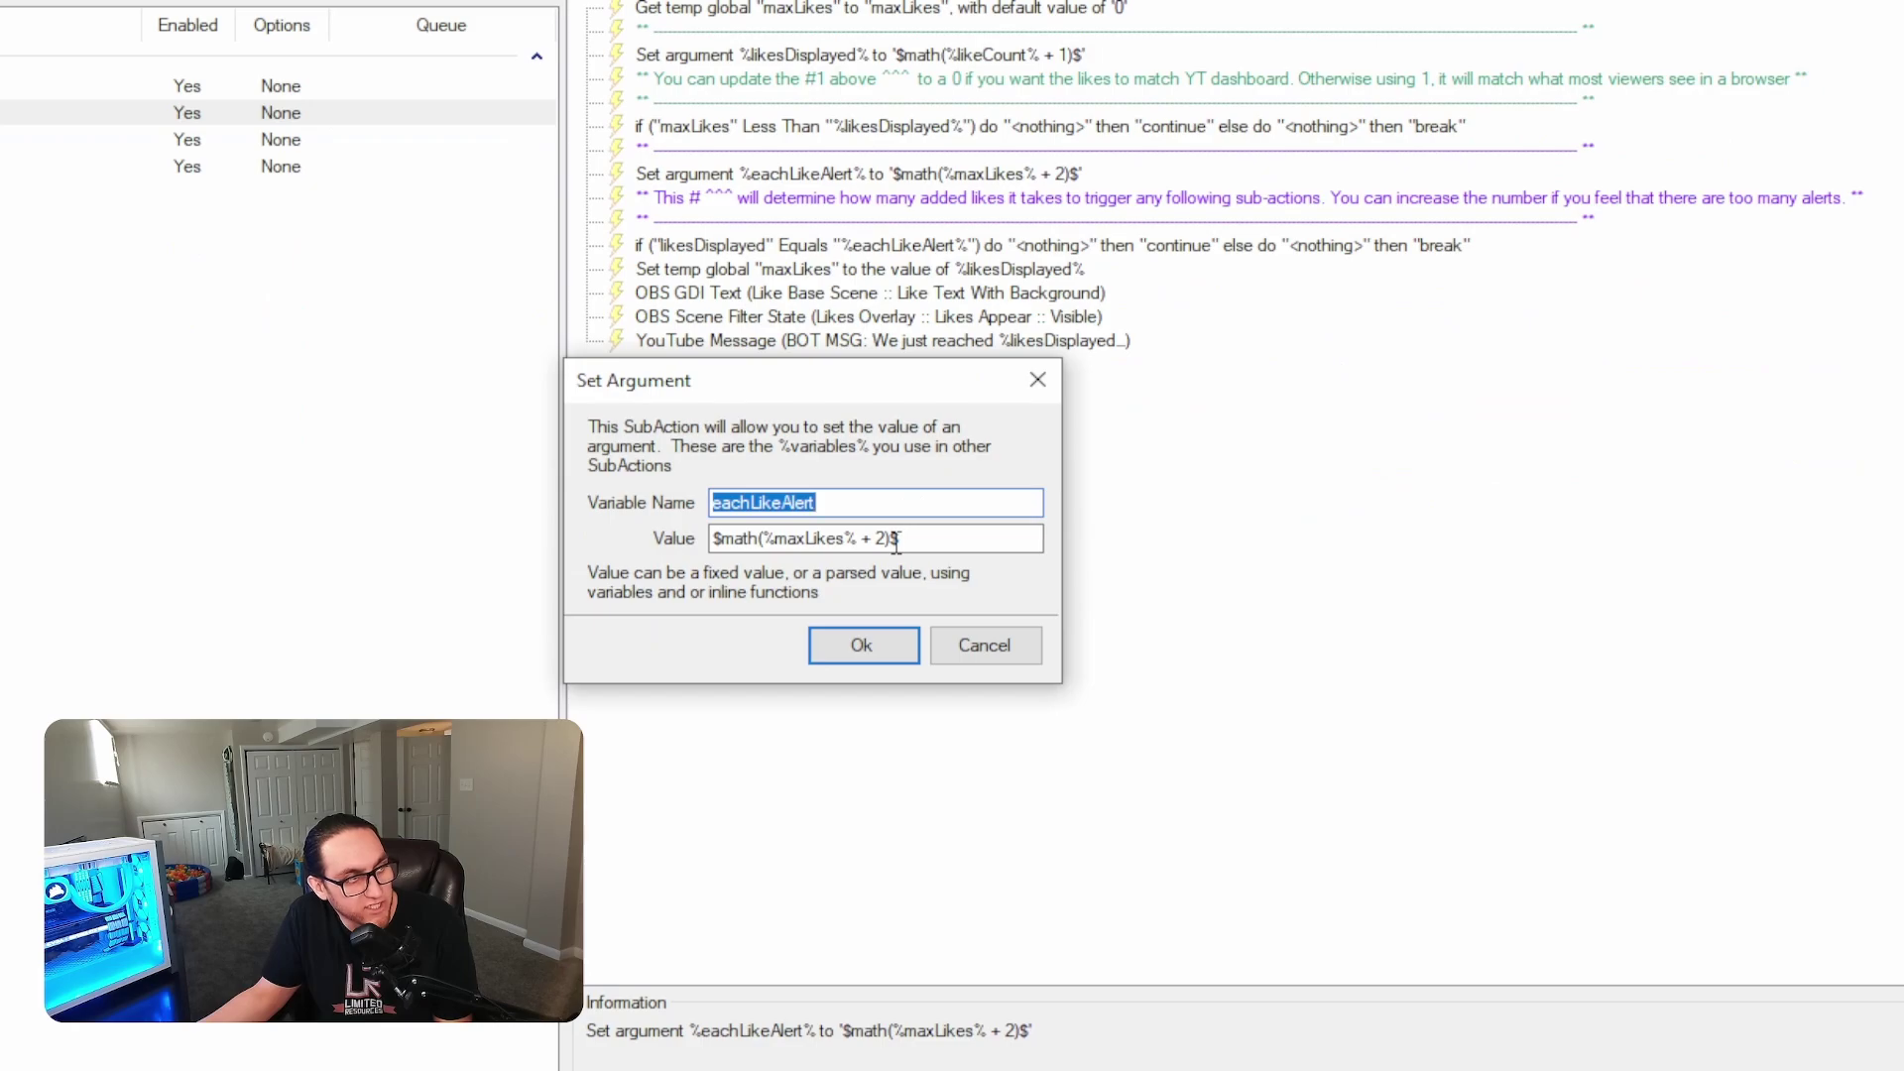
pyautogui.click(896, 542)
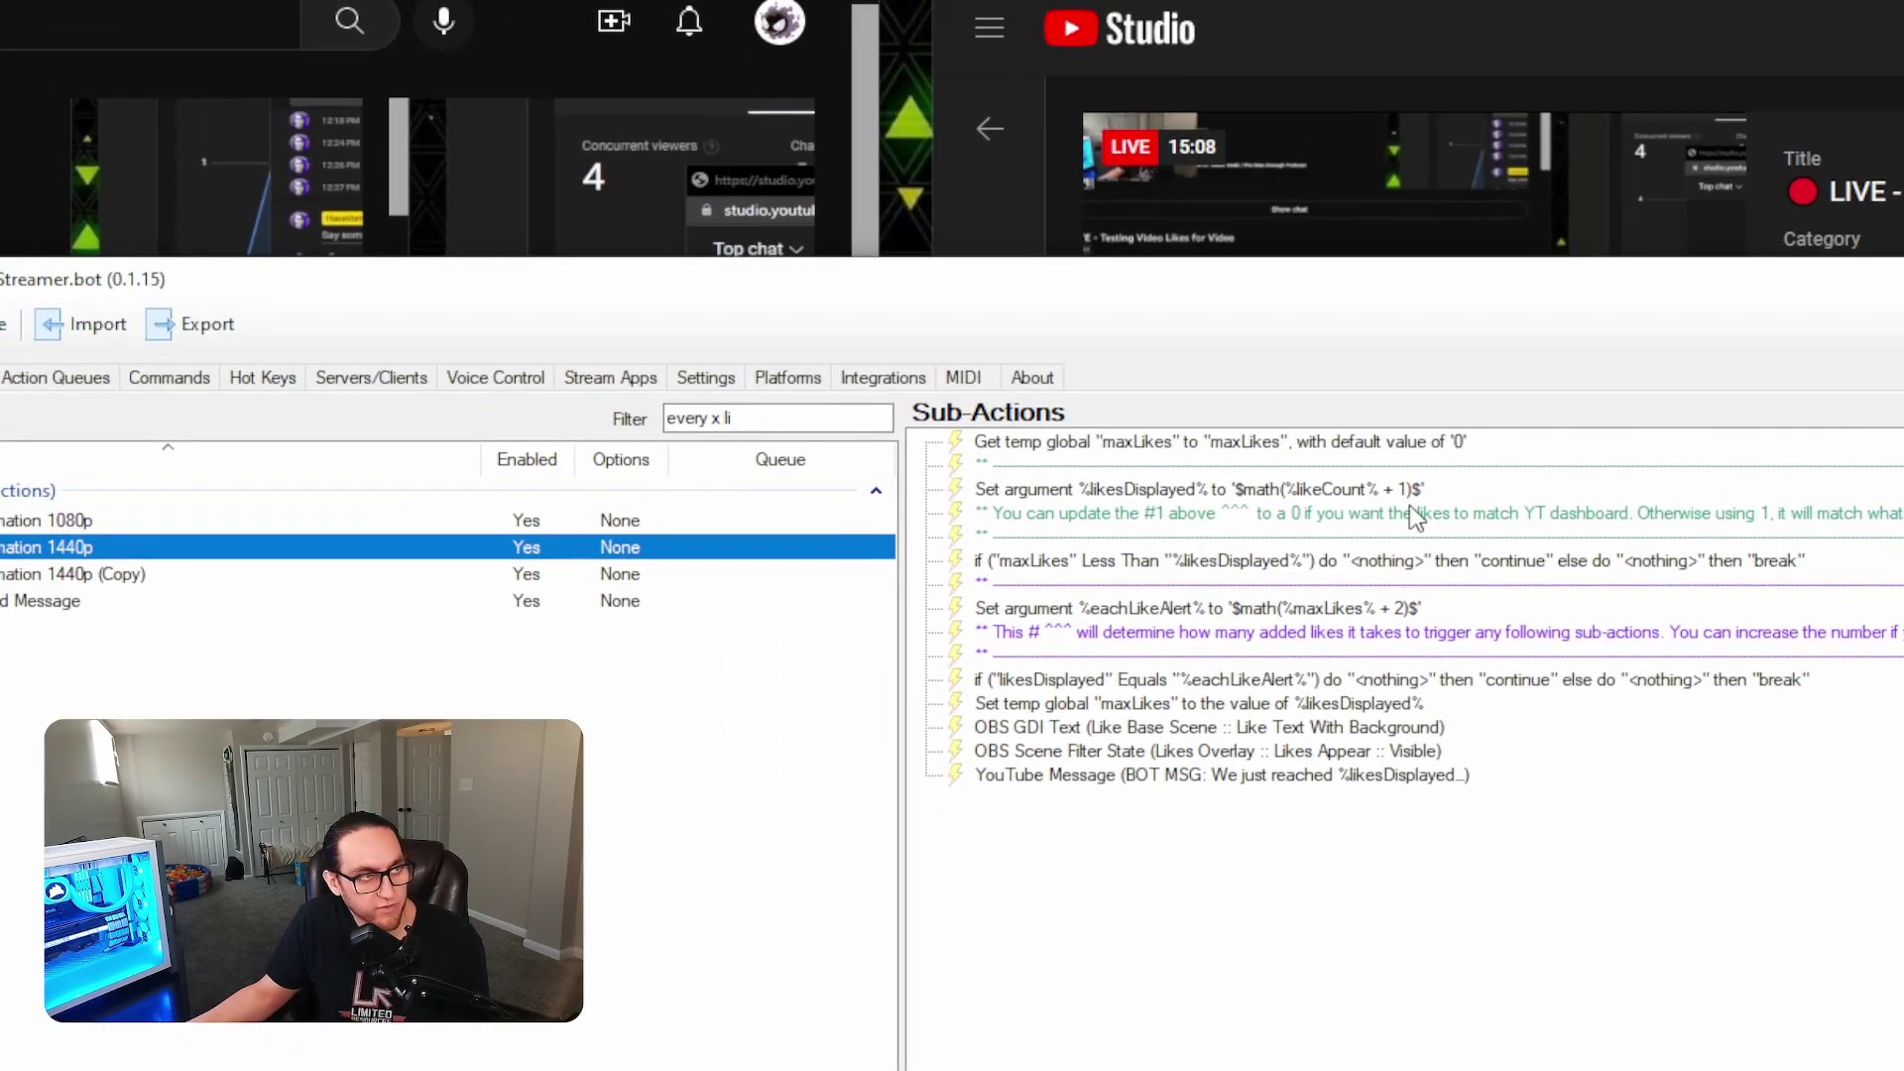
# Step: Select the Set argument %likesDisplayed% sub-action to read its comment
pyautogui.click(1375, 492)
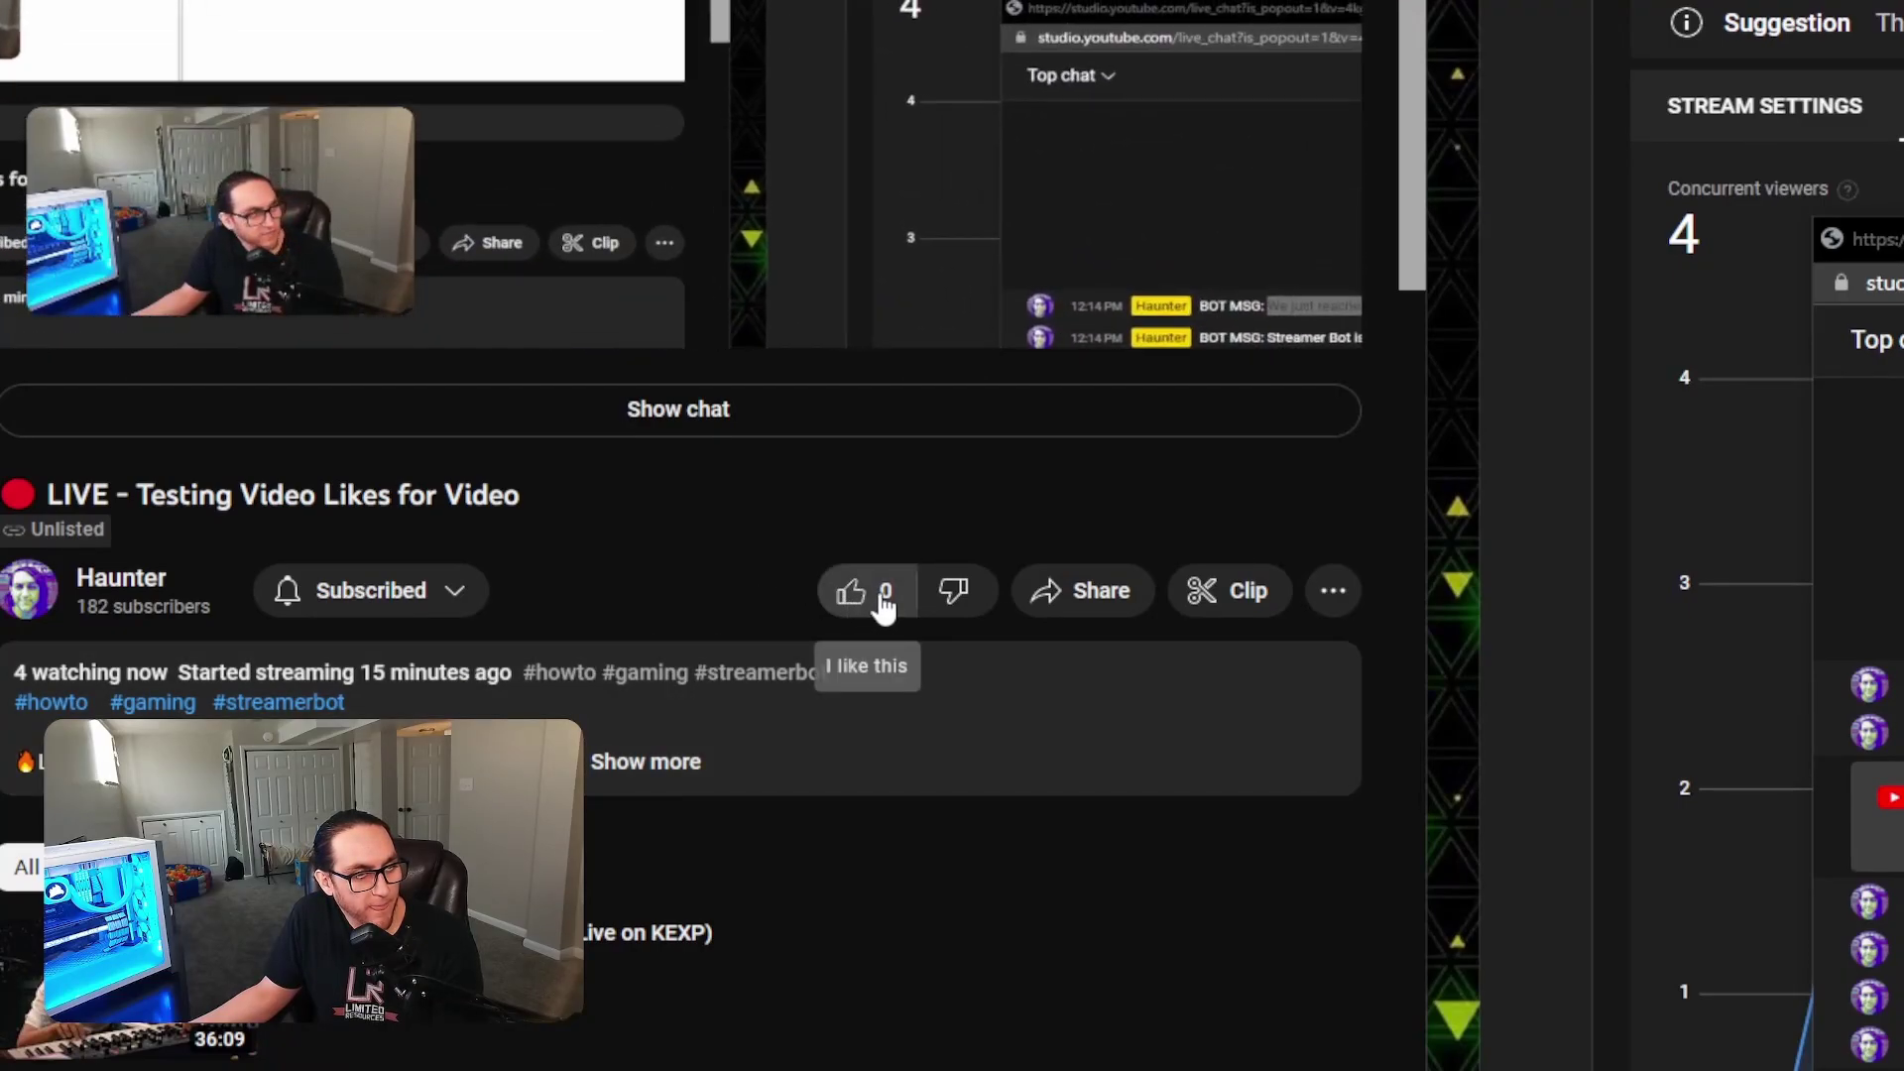
# Step: Like the live stream, then check the popout live chat for the bot's likes message
pyautogui.click(882, 604)
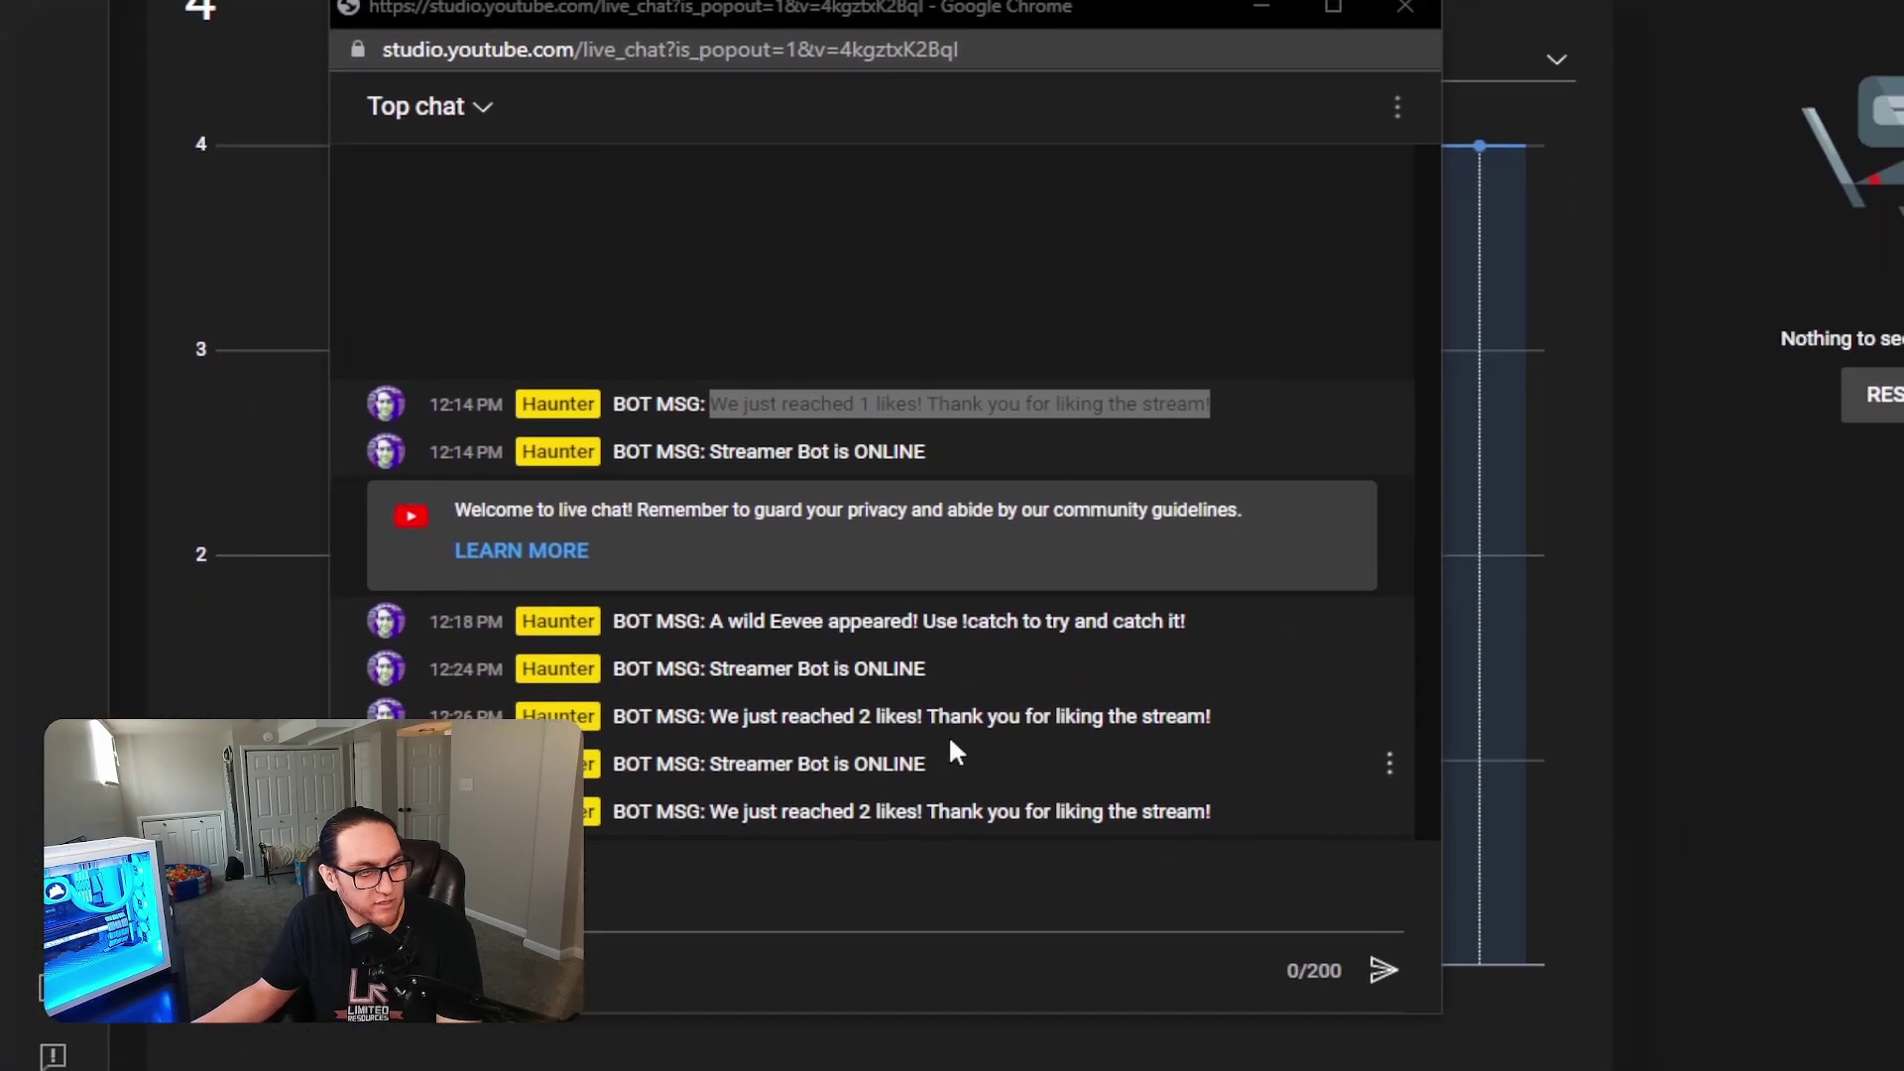
pyautogui.click(759, 760)
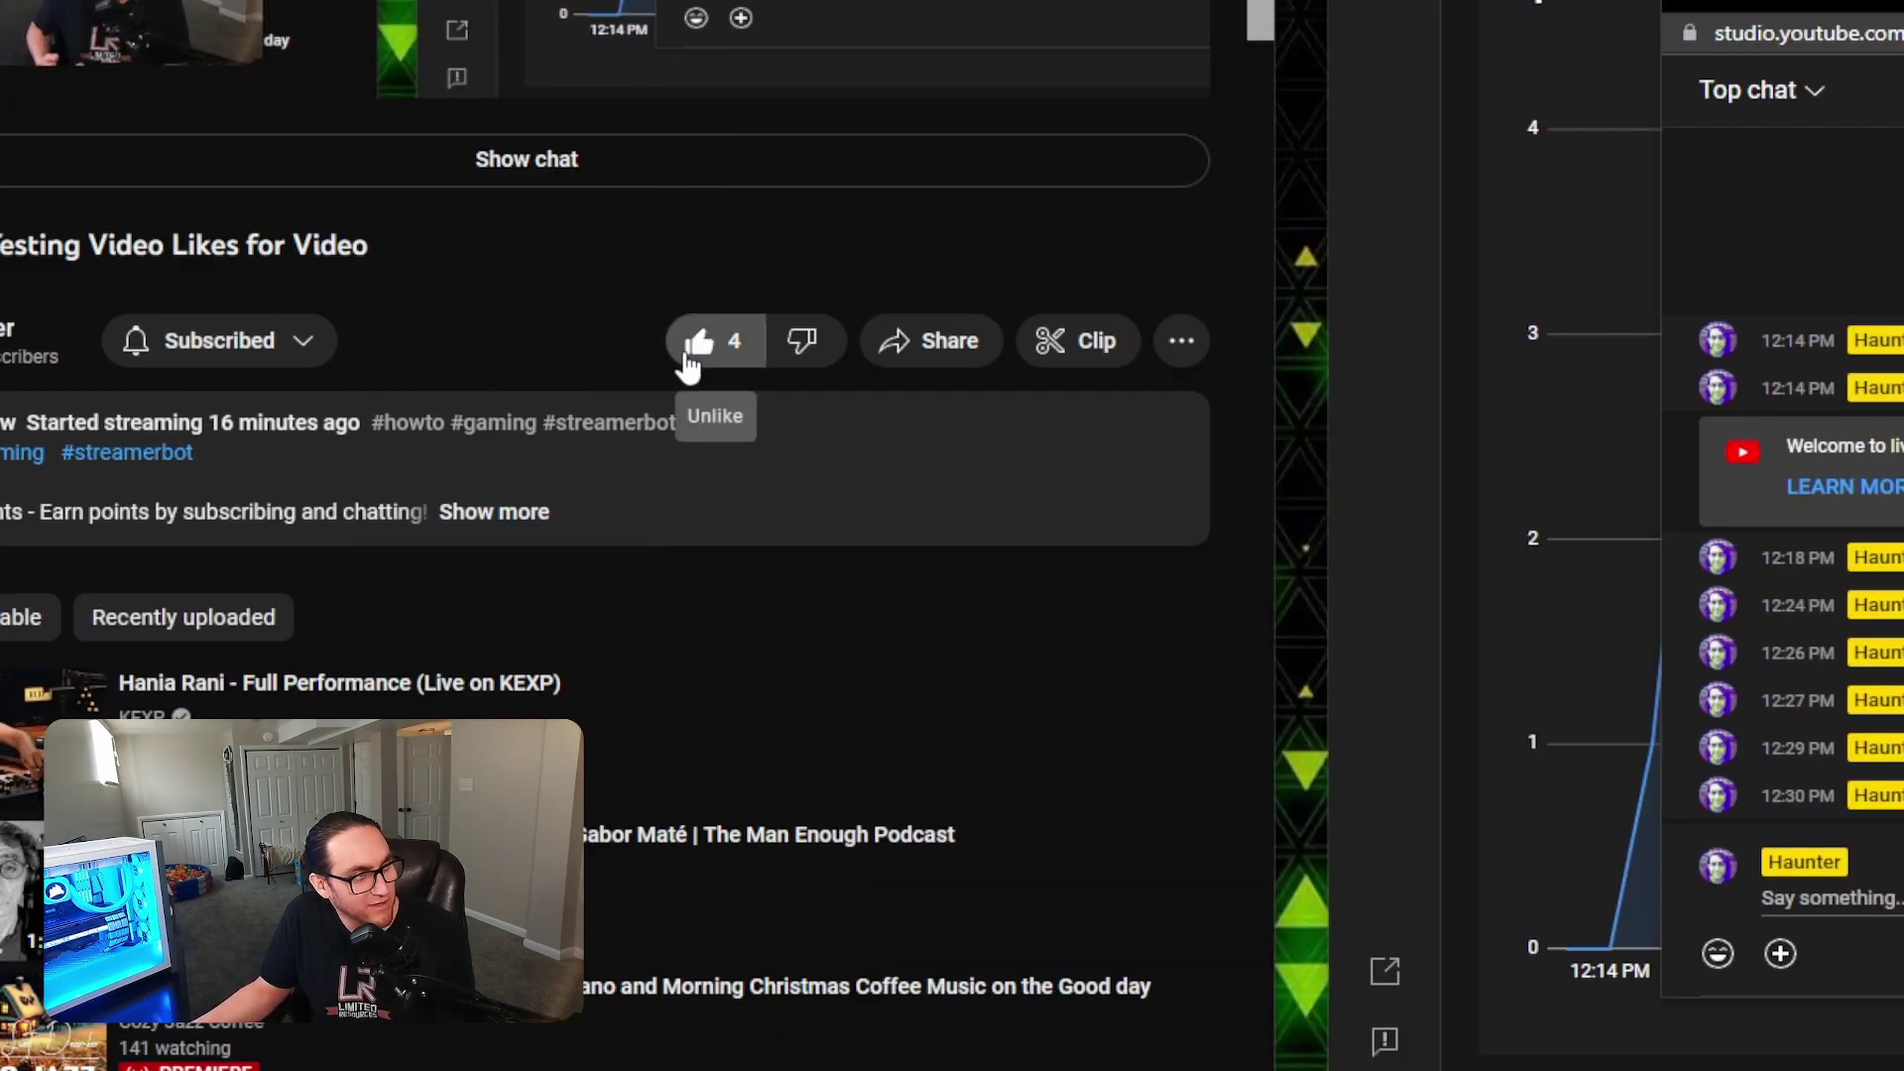
# Step: Unlike the YouTube live stream, dropping its like count back to 1
pyautogui.click(156, 352)
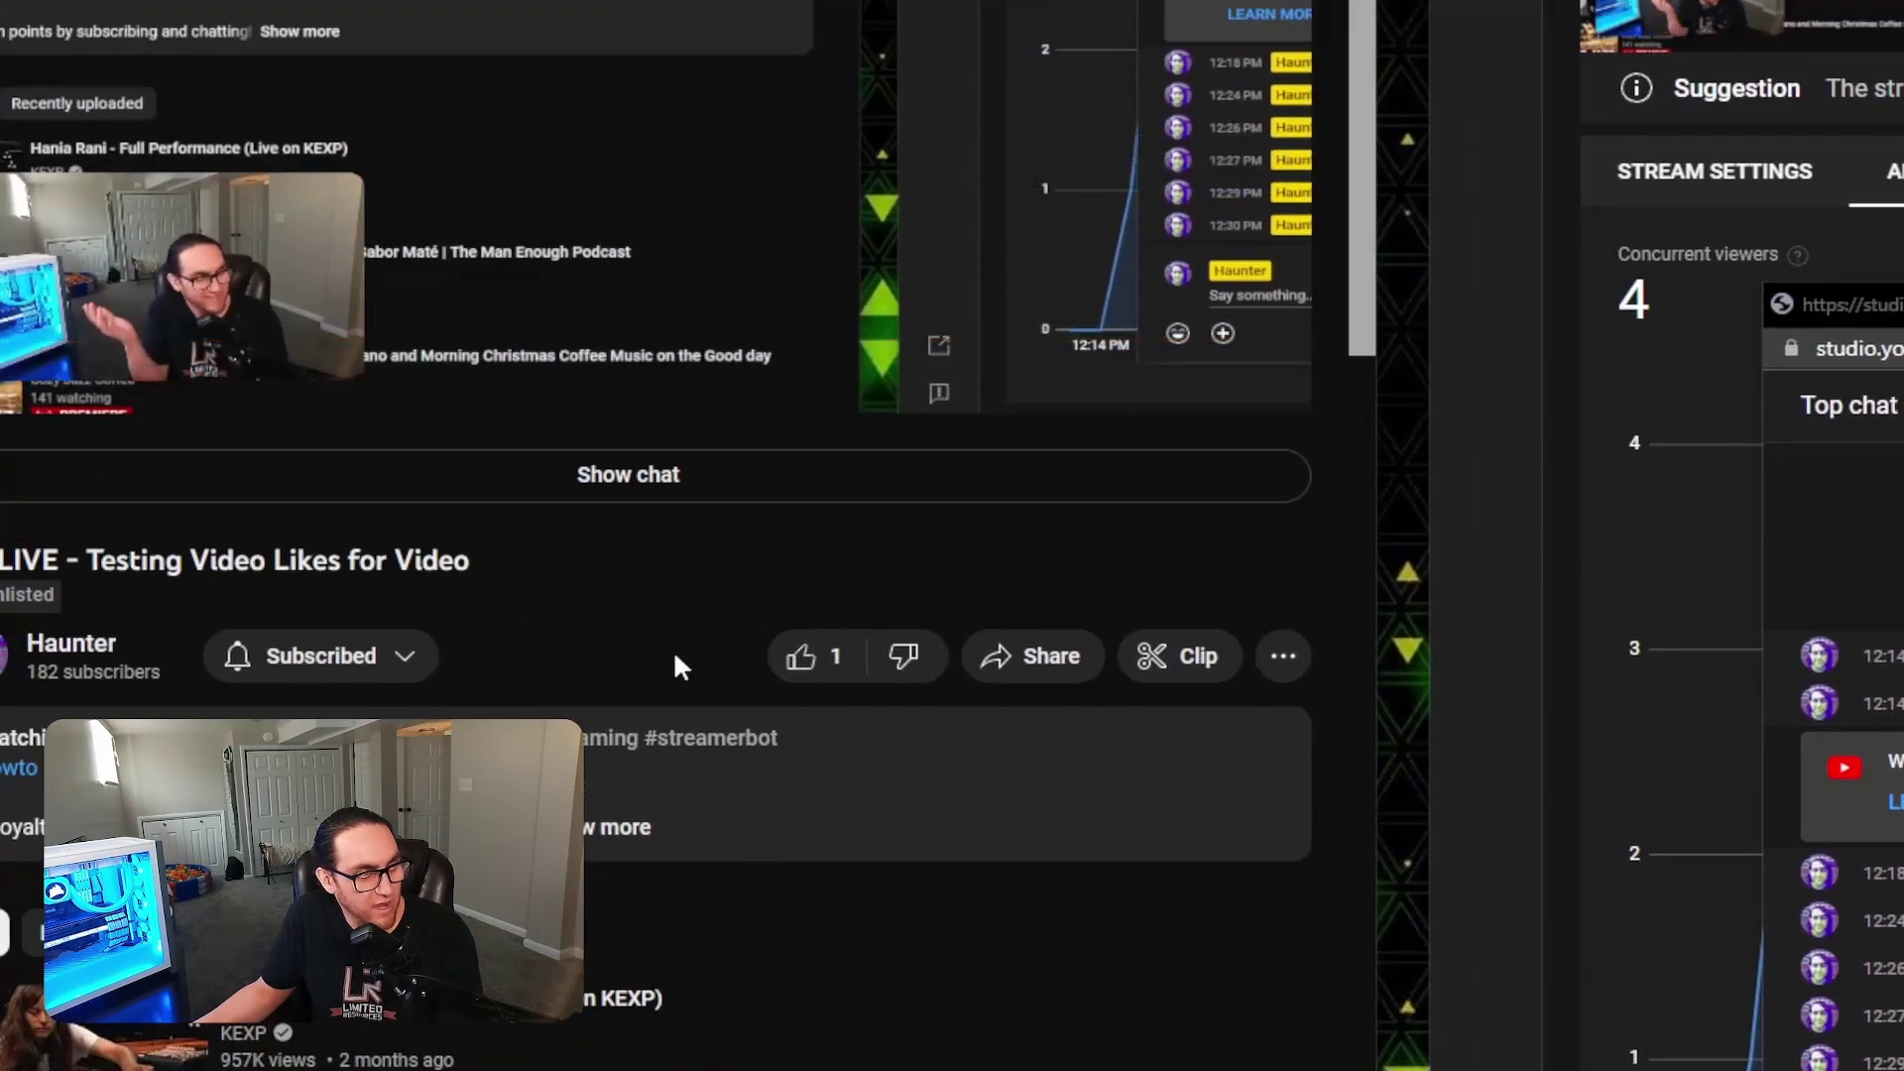
# Step: Like the YouTube live stream again so its like count rises to 2
pyautogui.click(818, 683)
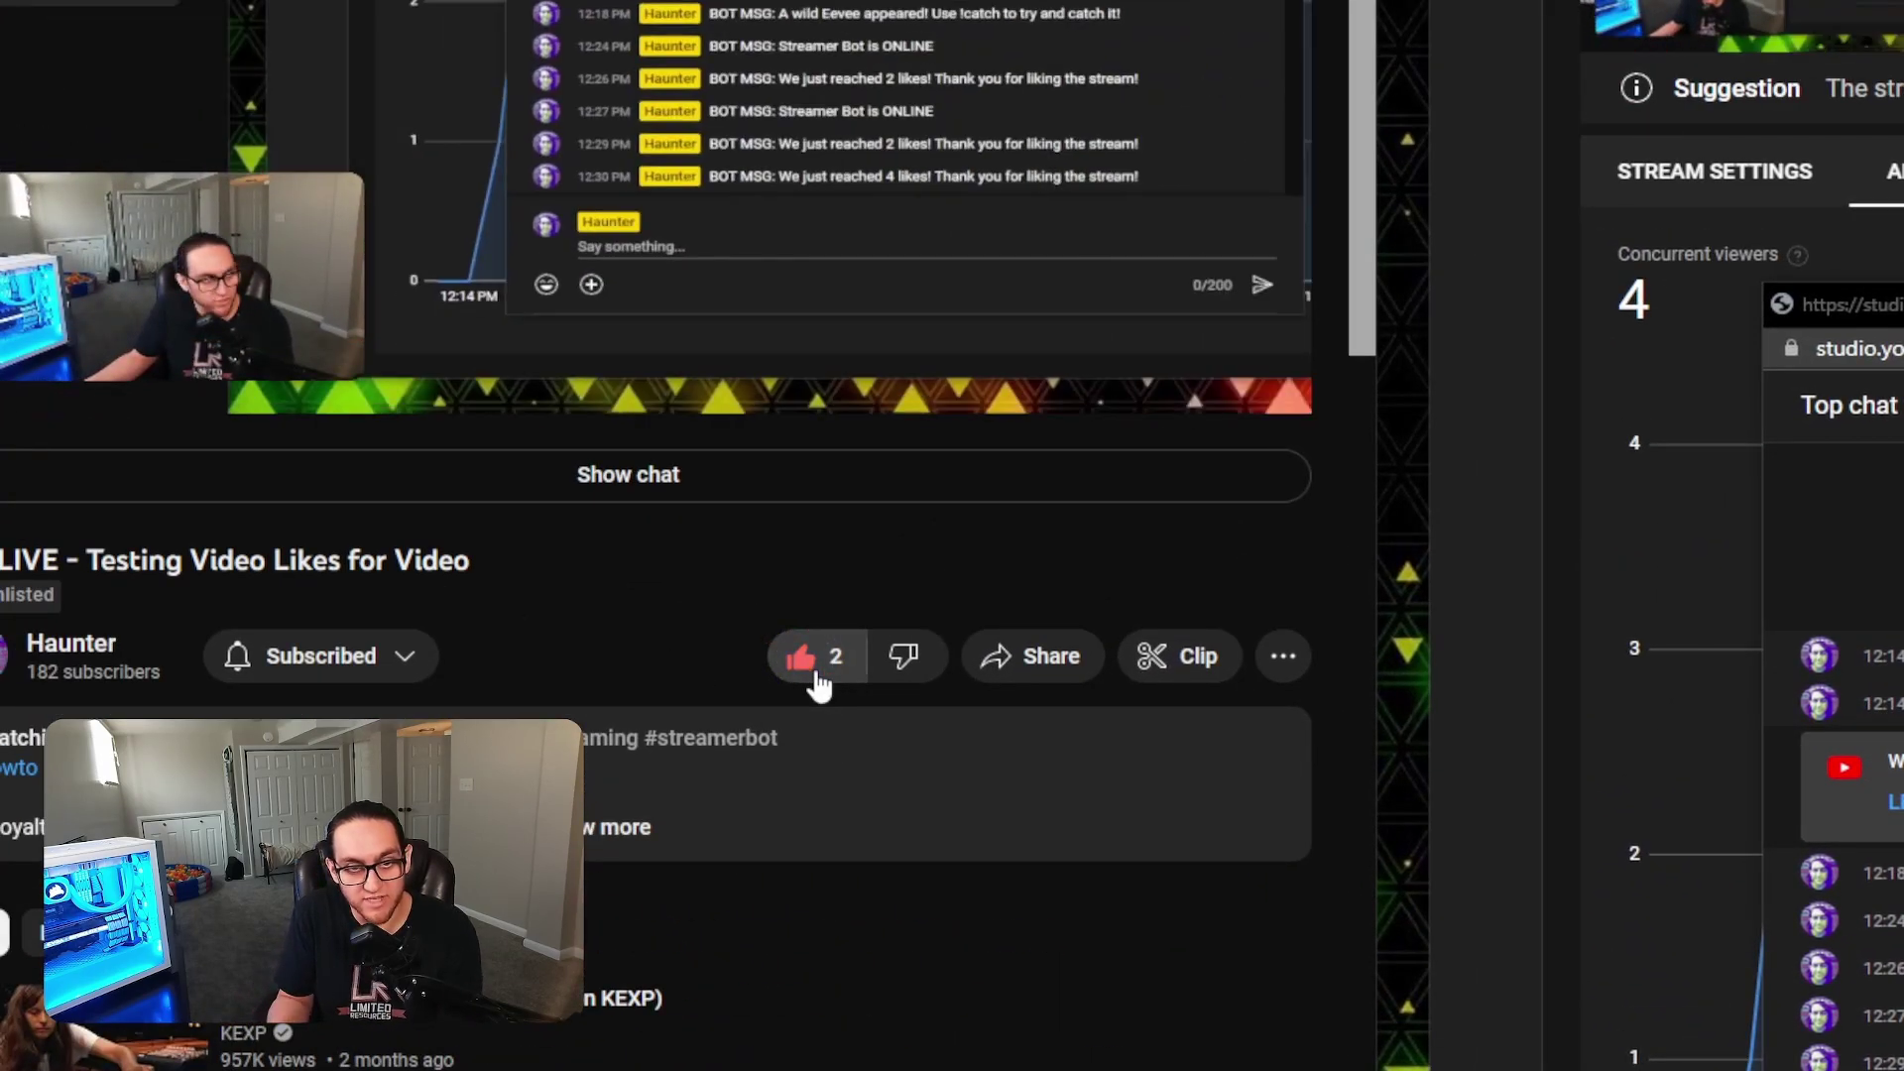